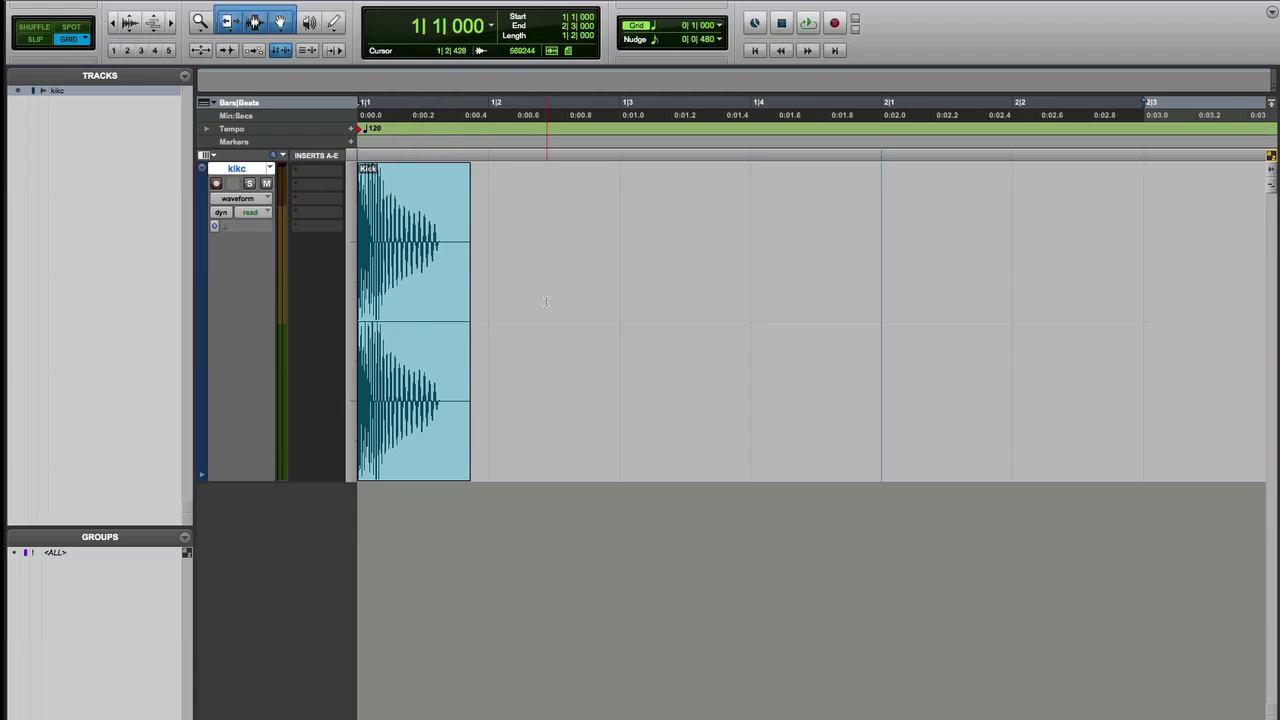
Select the kikc track timeline from the session start through bar 2|3, adding no insert plug-in.
click(313, 172)
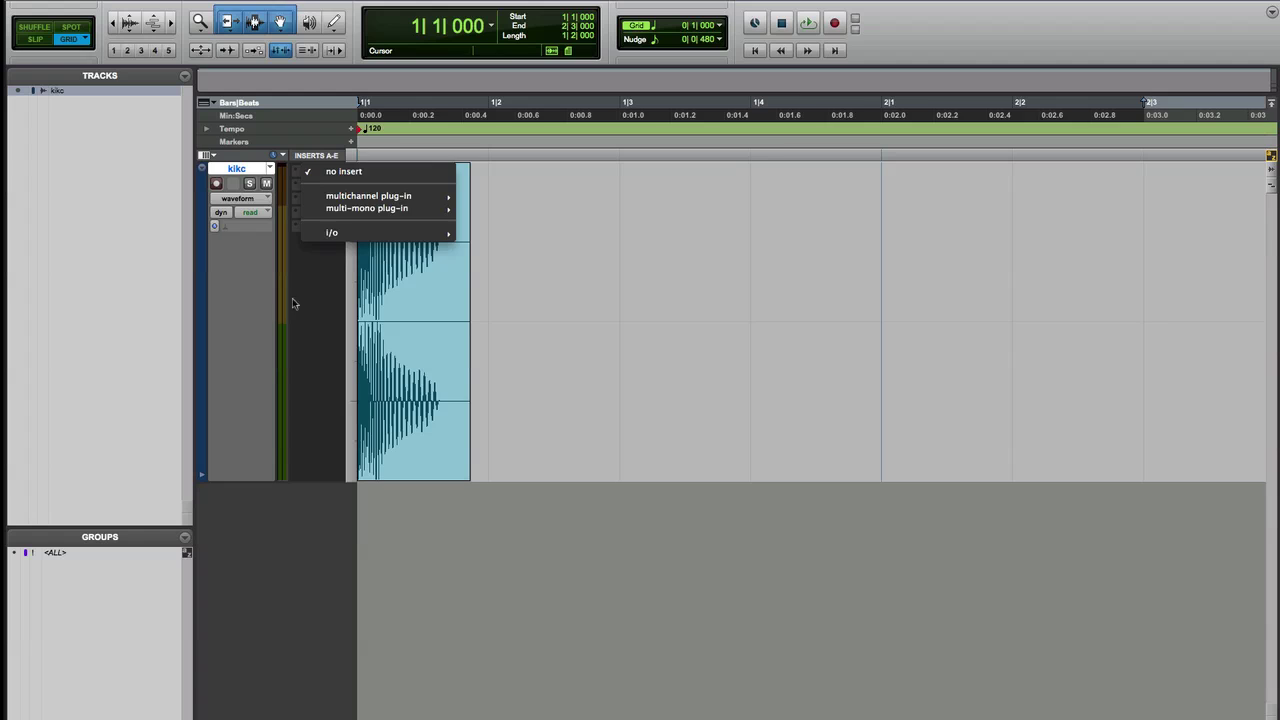
click(313, 263)
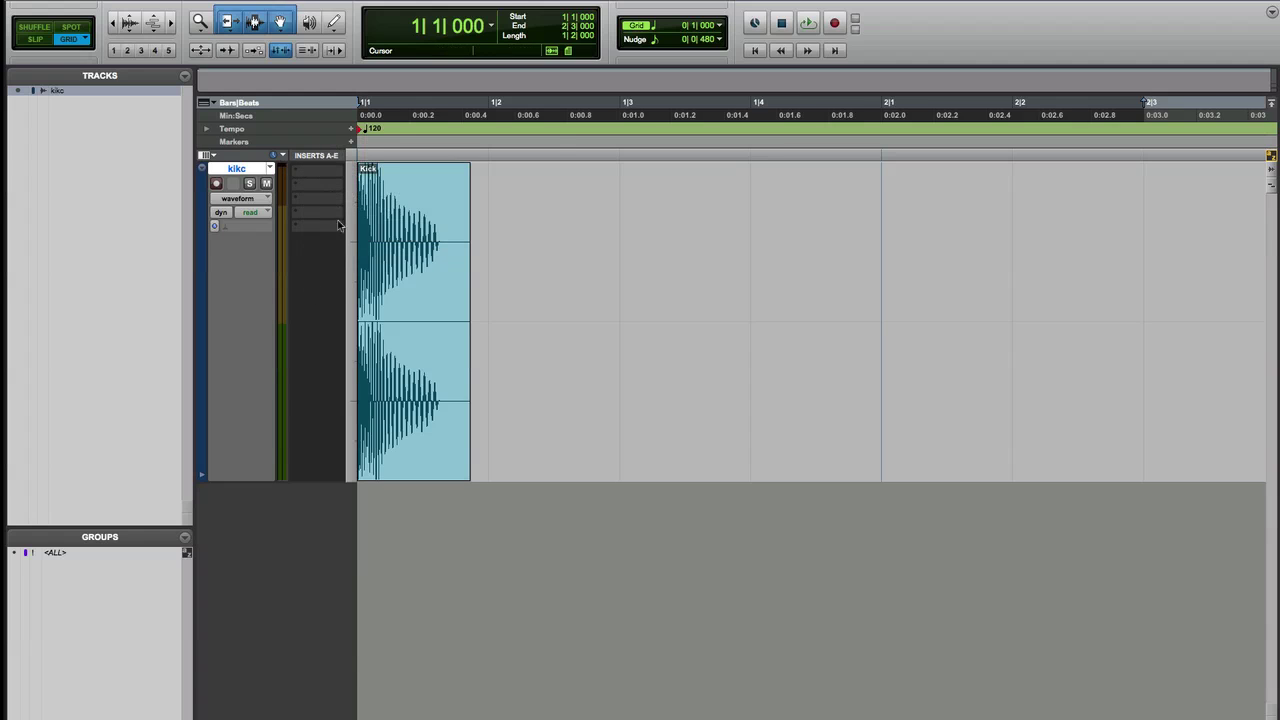
click(1011, 195)
drag(957, 212, 537, 263)
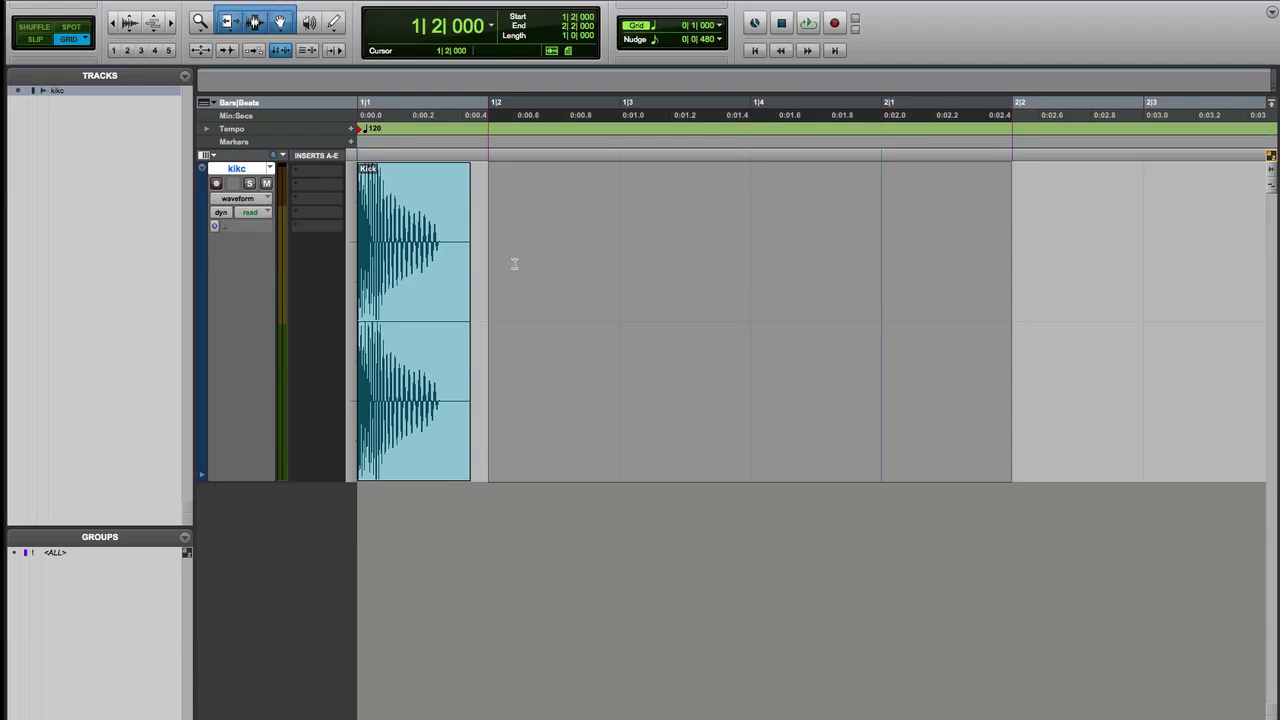
shift+click(367, 267)
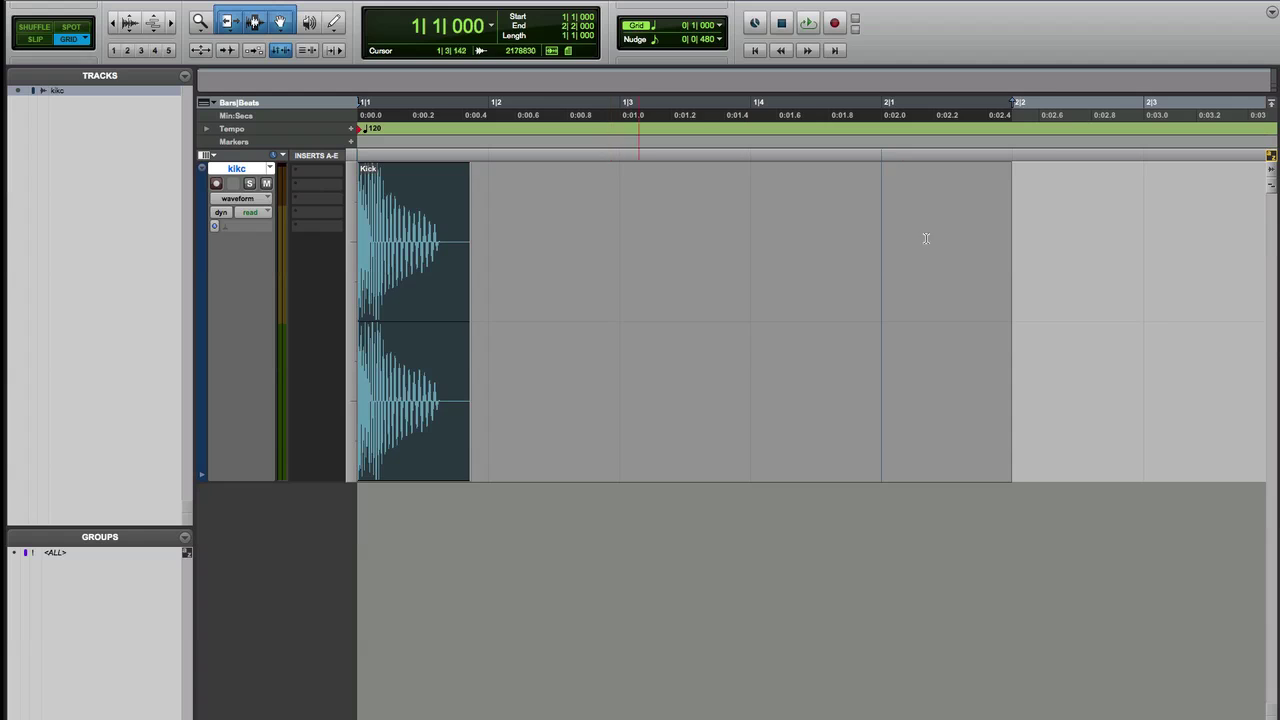
drag(1143, 240, 310, 333)
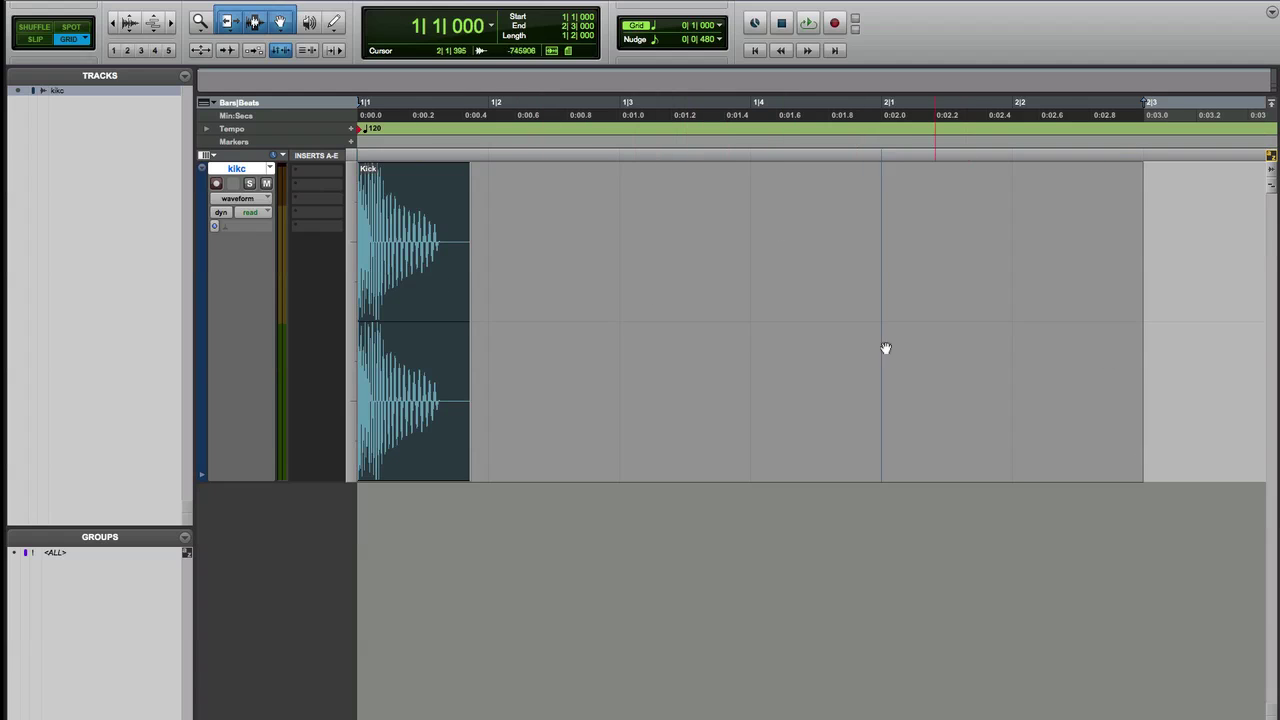
Open the RVerb AudioSuite reverb, turn early reflections off, set time 13.8 and start preview.
click(380, 0)
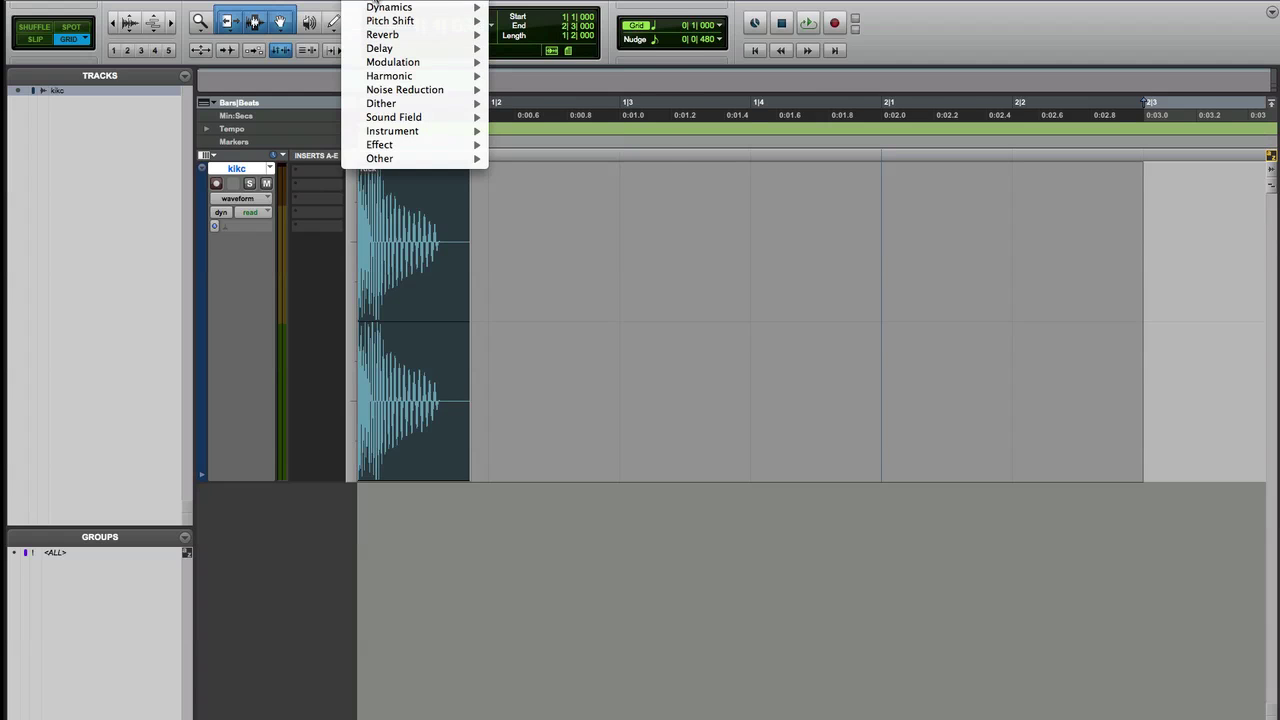
click(696, 148)
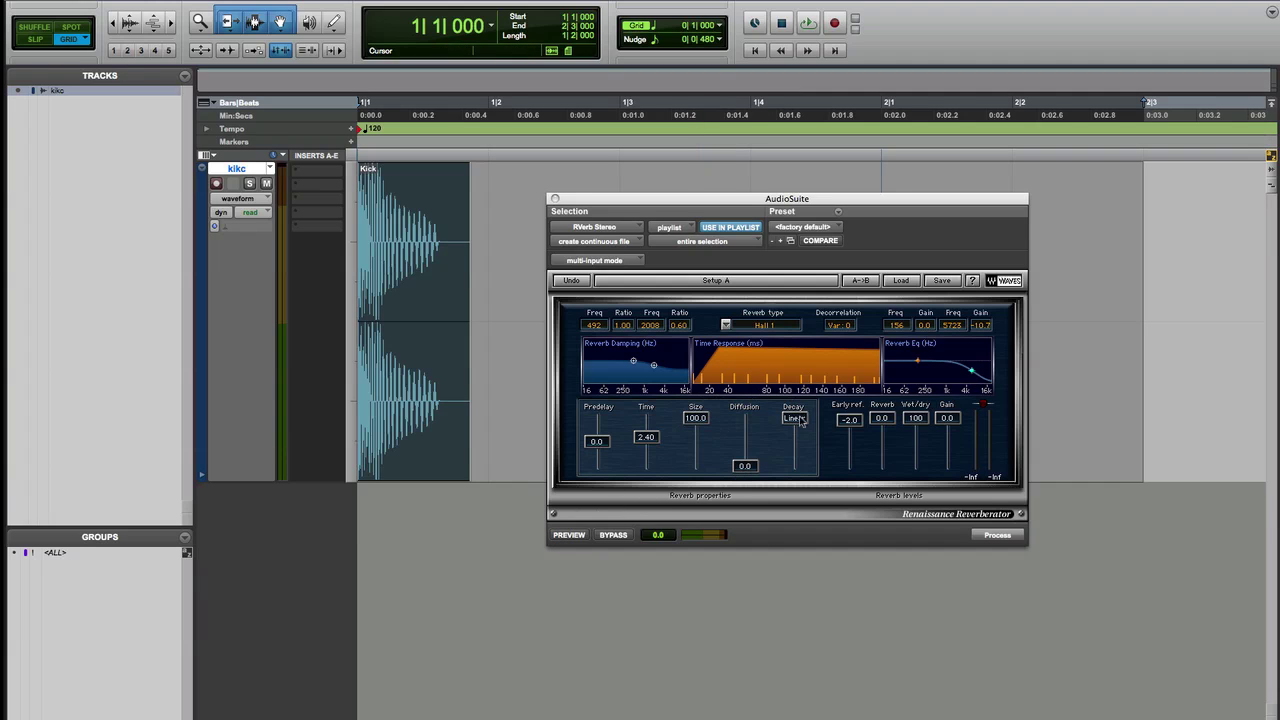
drag(855, 424, 850, 466)
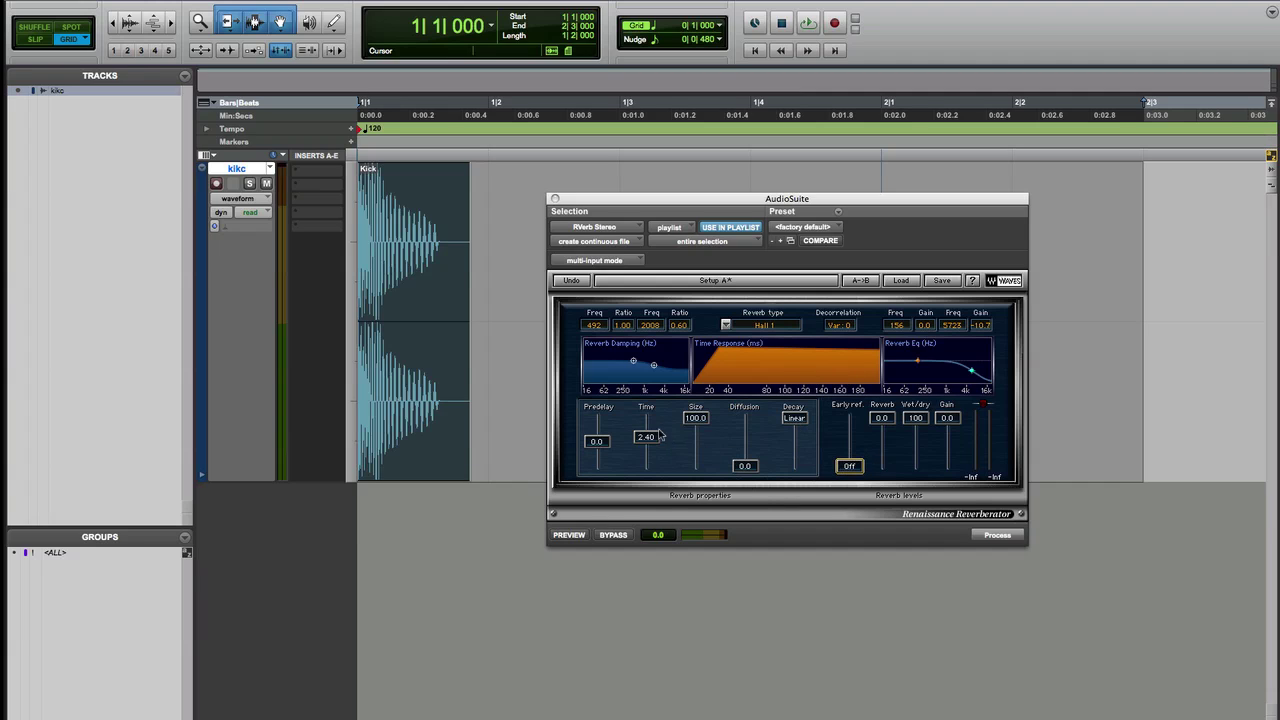
drag(648, 441, 646, 420)
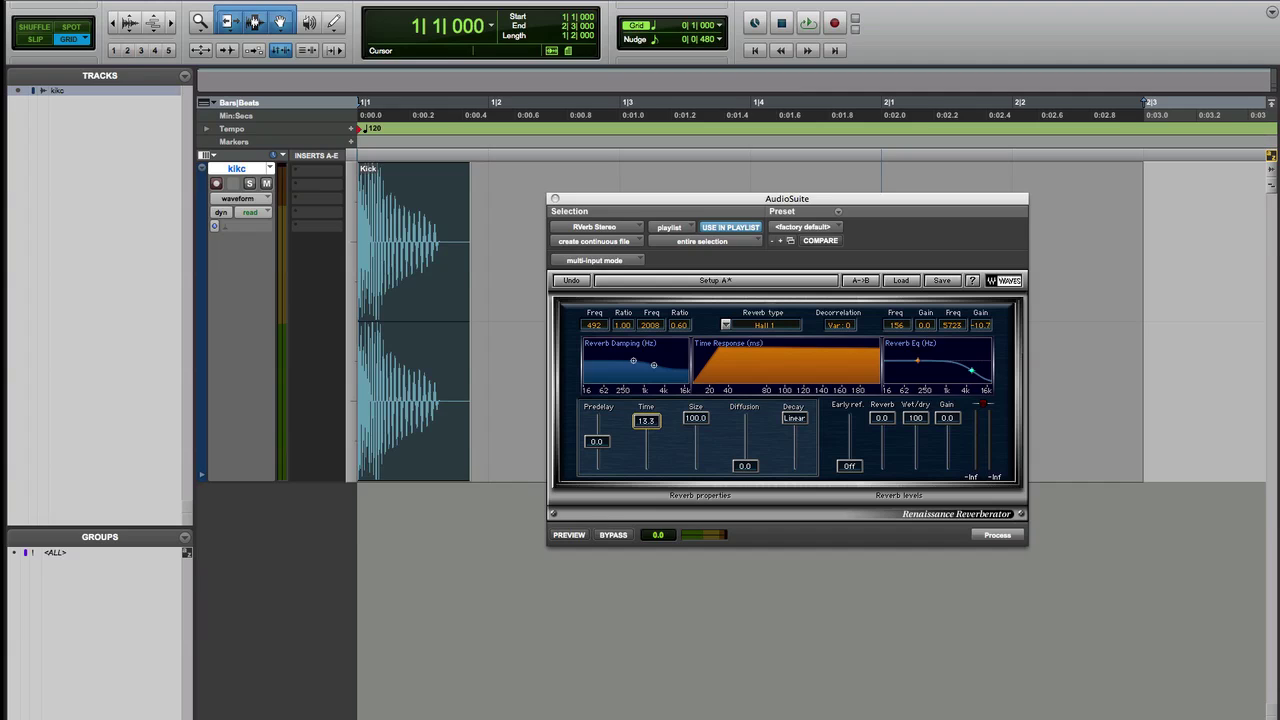
click(564, 535)
Set wet/dry 92 and diffusion 100, cut the high EQ band to -7.0, and choose Plate 1.
drag(915, 418, 915, 421)
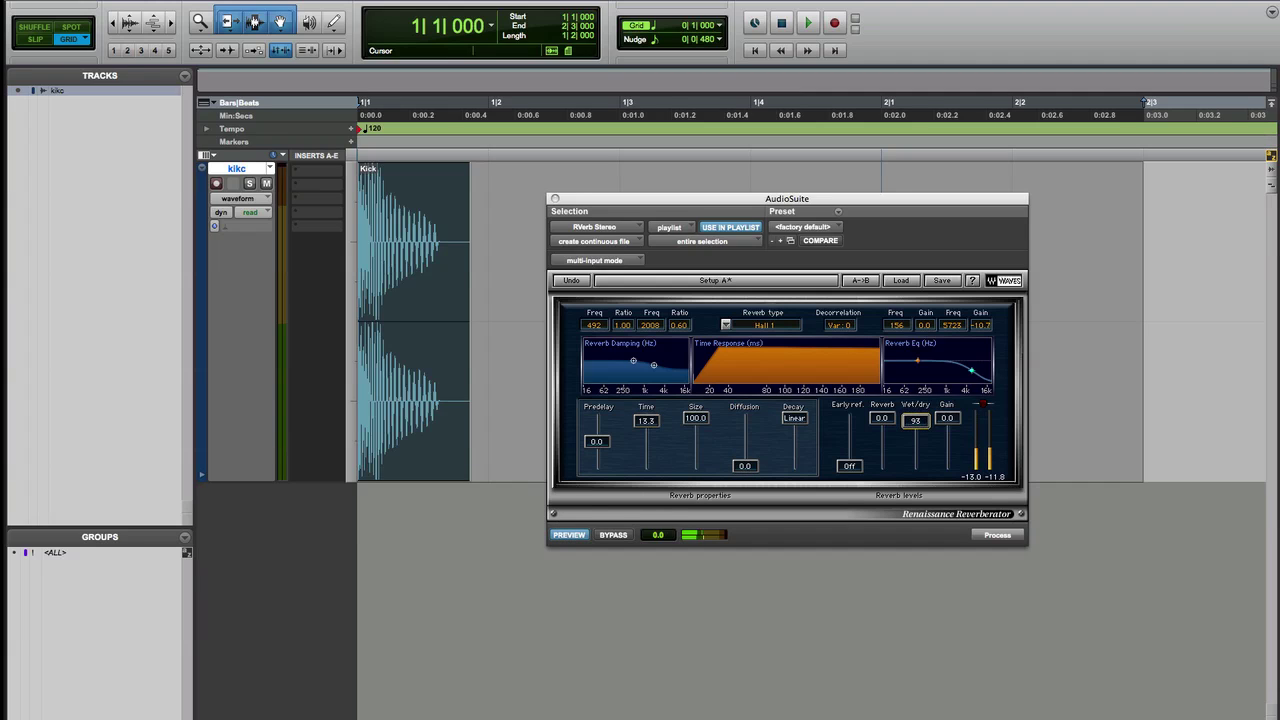
drag(751, 474, 762, 435)
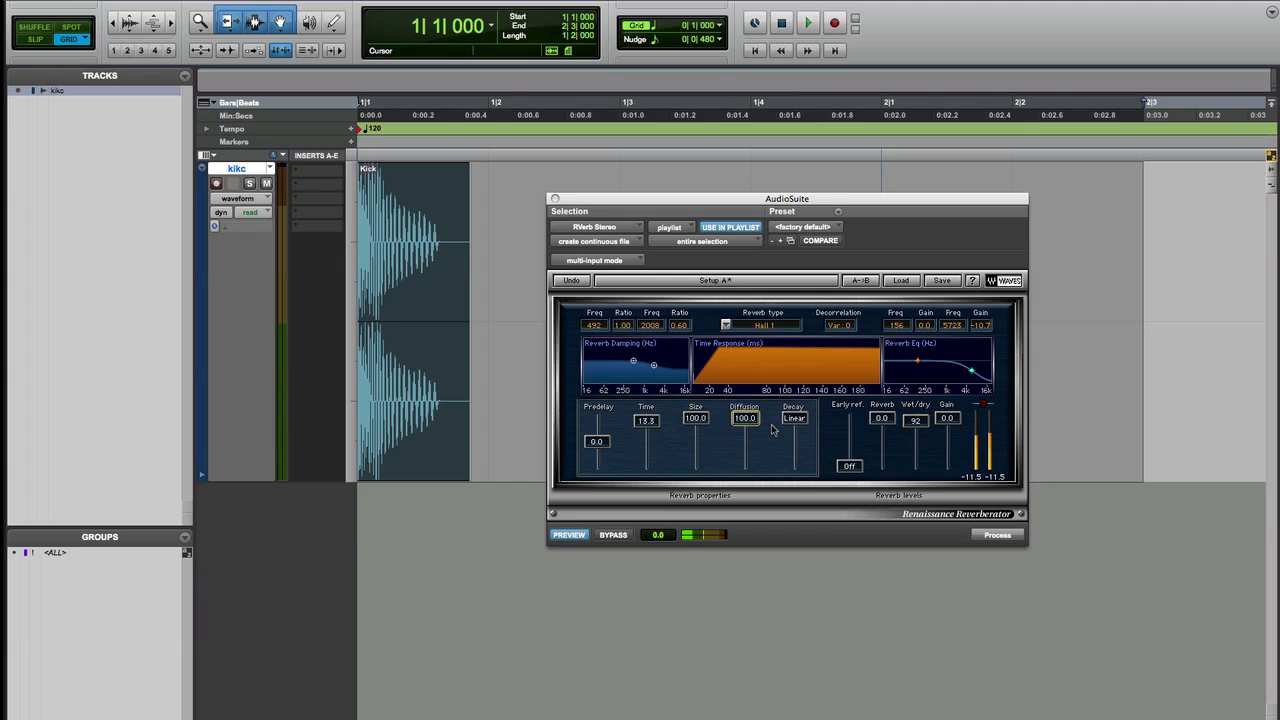
click(971, 373)
mouse_move(971, 375)
mouse_down()
mouse_move(976, 360)
mouse_move(917, 356)
mouse_move(972, 368)
mouse_up()
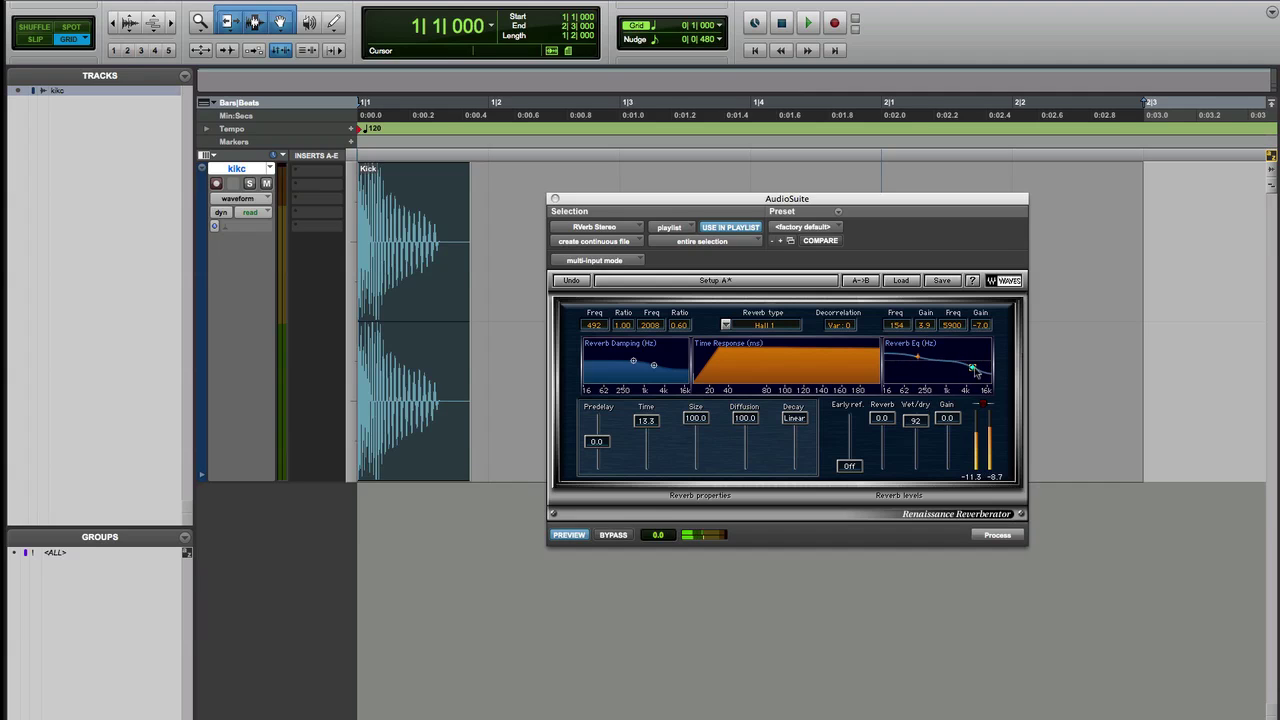
click(762, 329)
click(726, 325)
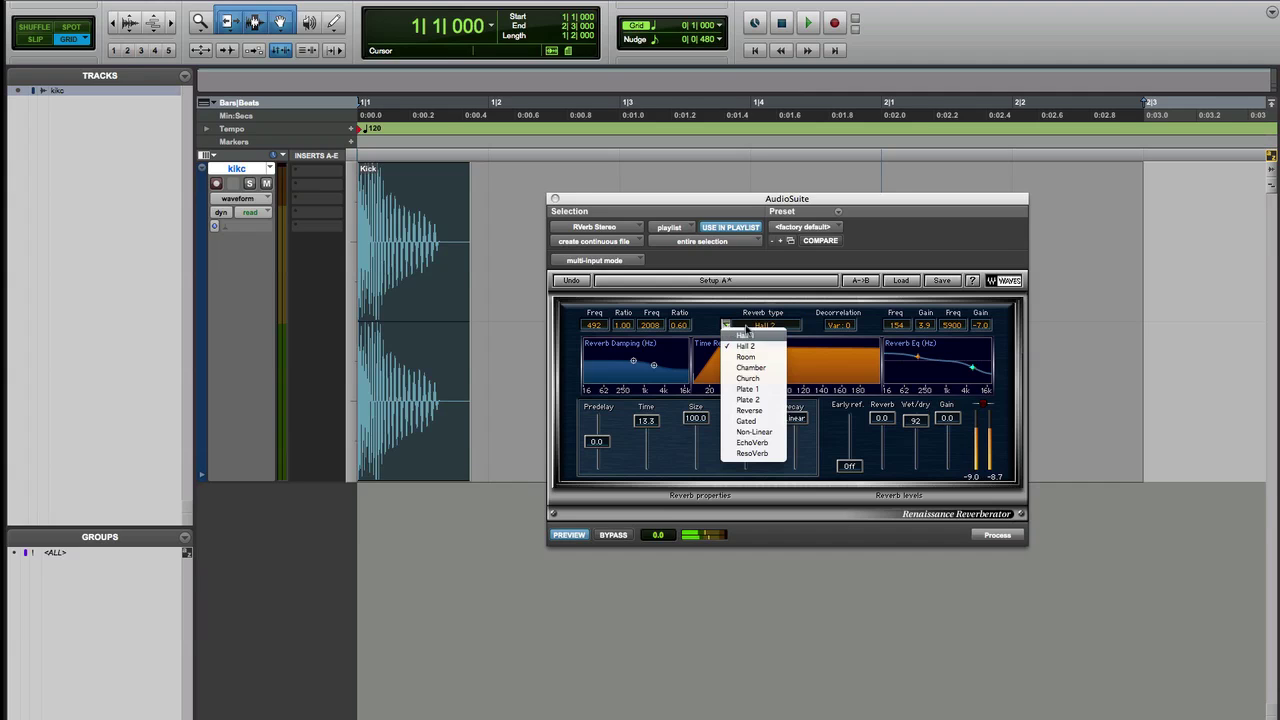
click(778, 390)
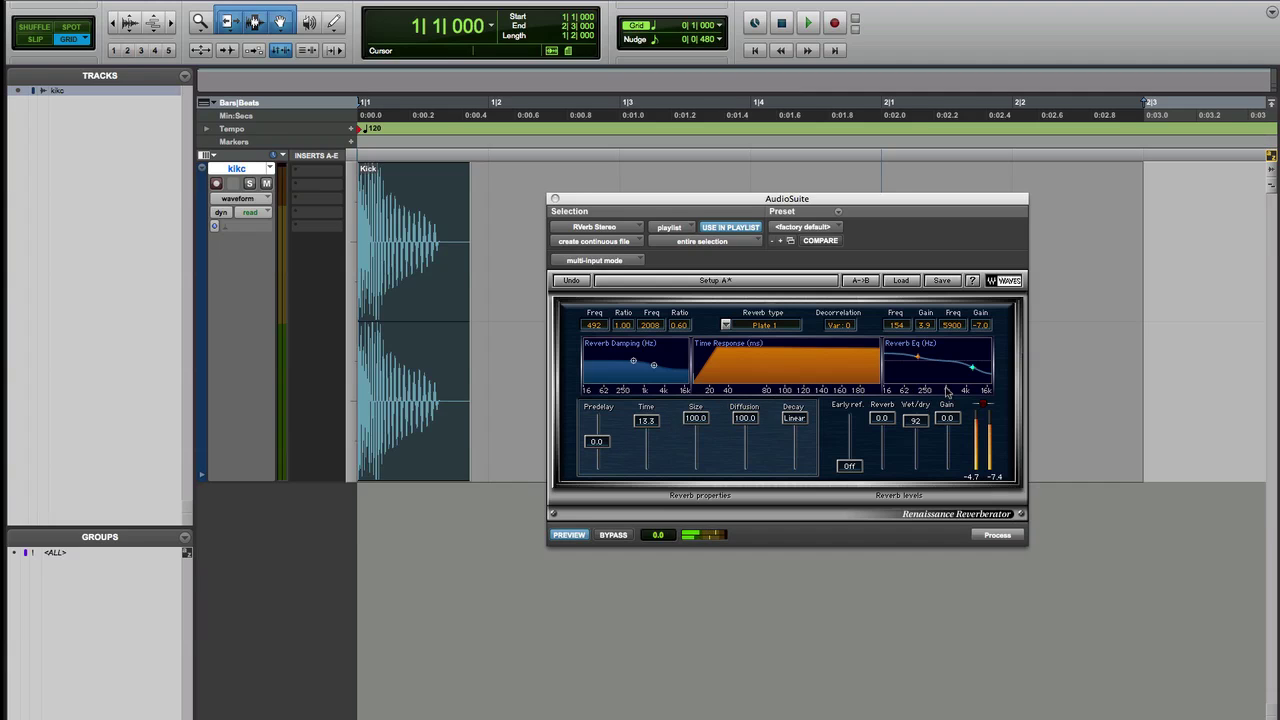
Stop the preview and store the current reverb settings as a user preset named SpaceKick.
click(578, 539)
click(899, 281)
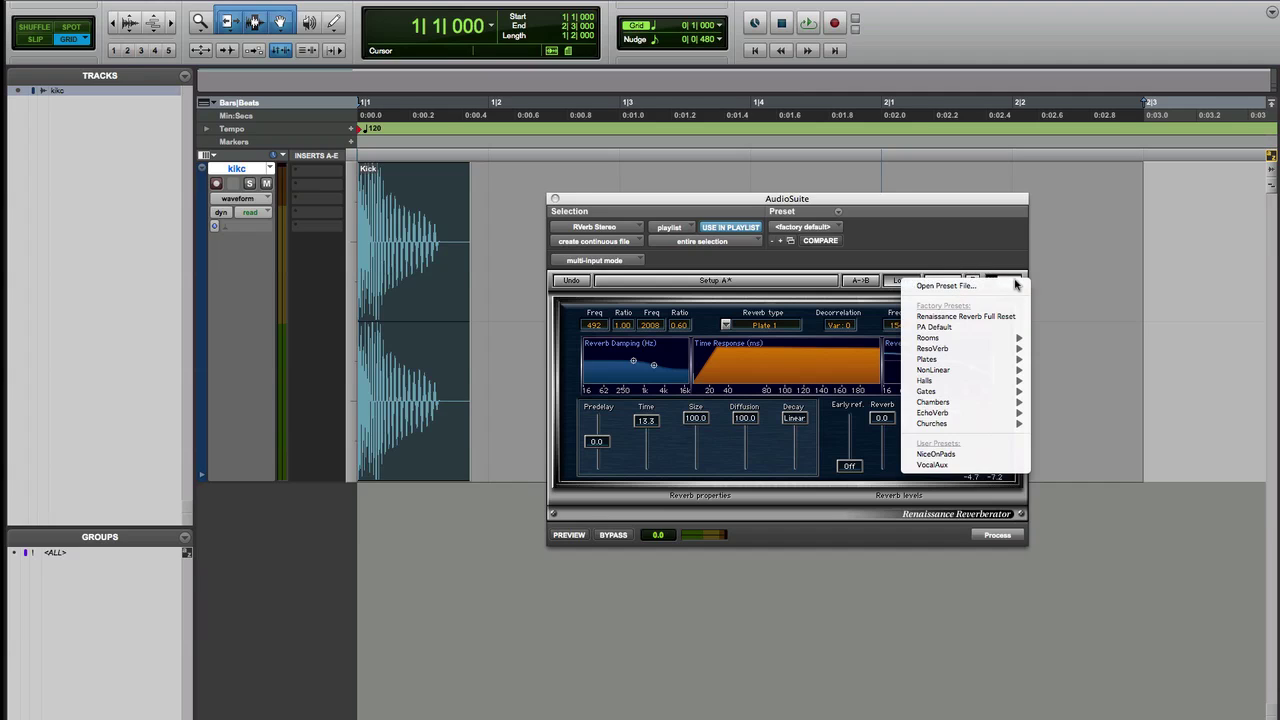
click(940, 280)
click(982, 322)
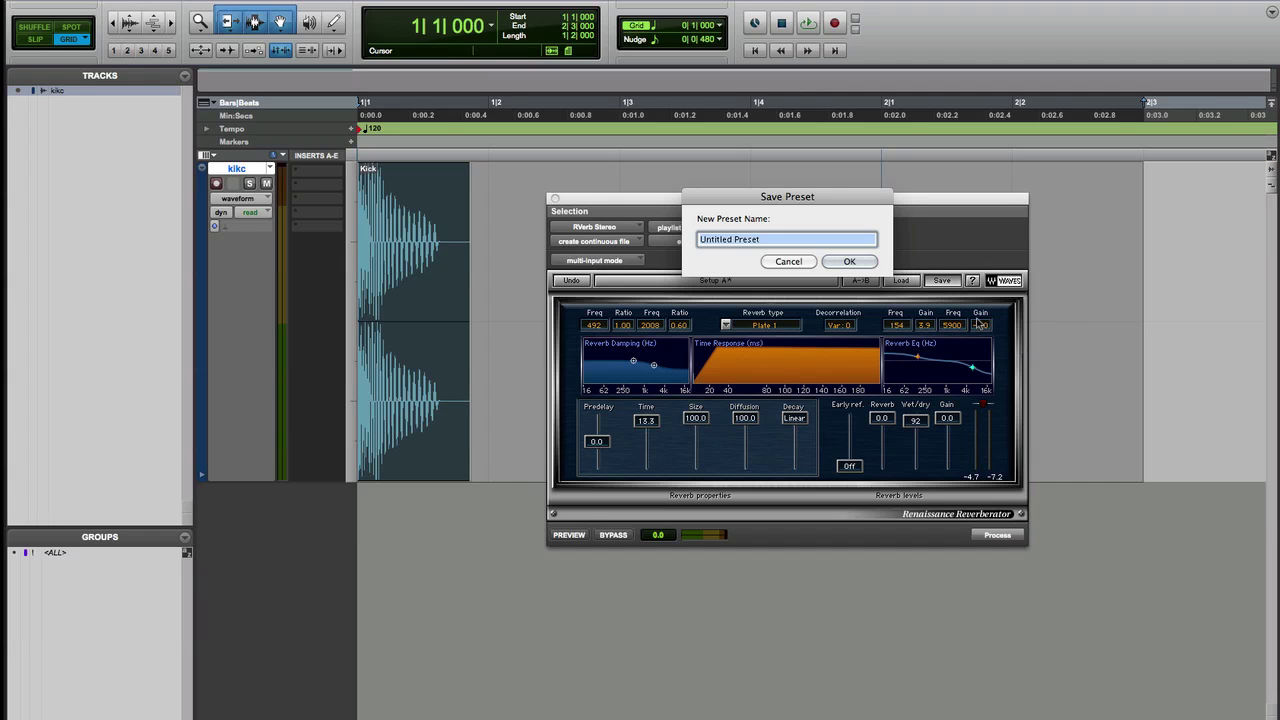
text(Space)
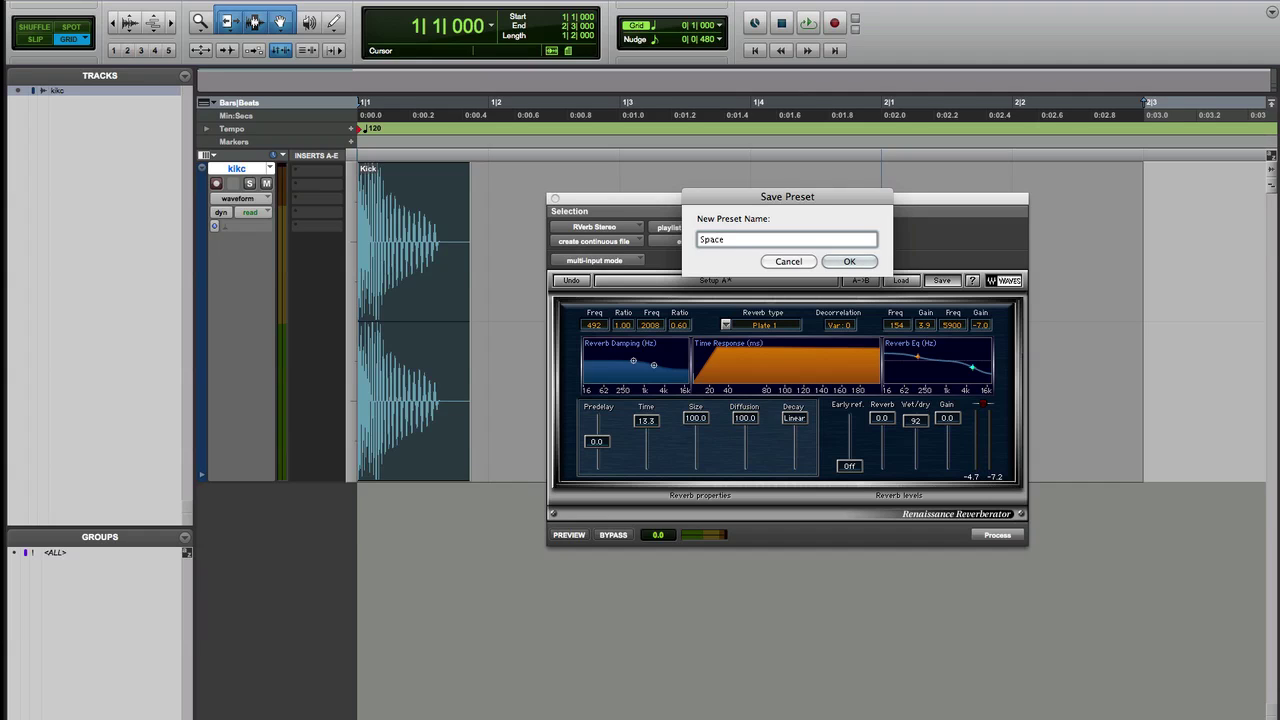
text(Kick)
key(Return)
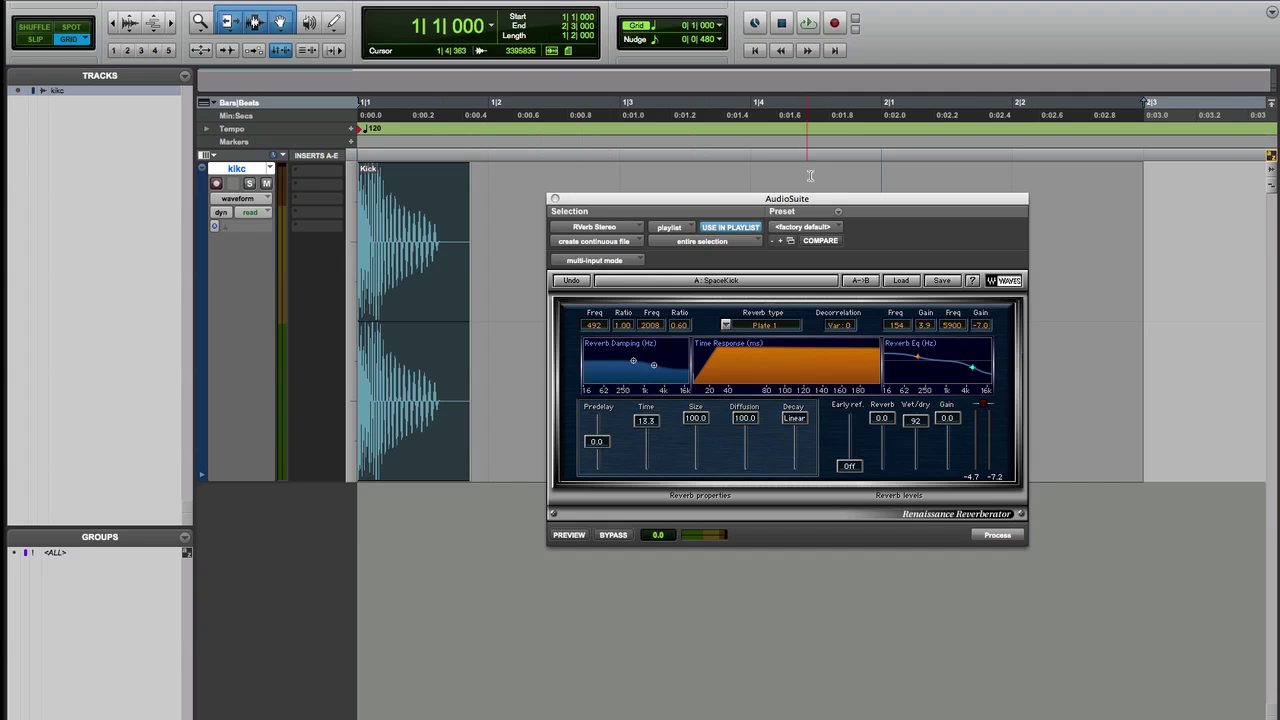
Process the reverb onto the selected kick and close the RVerb window.
drag(828, 198, 780, 170)
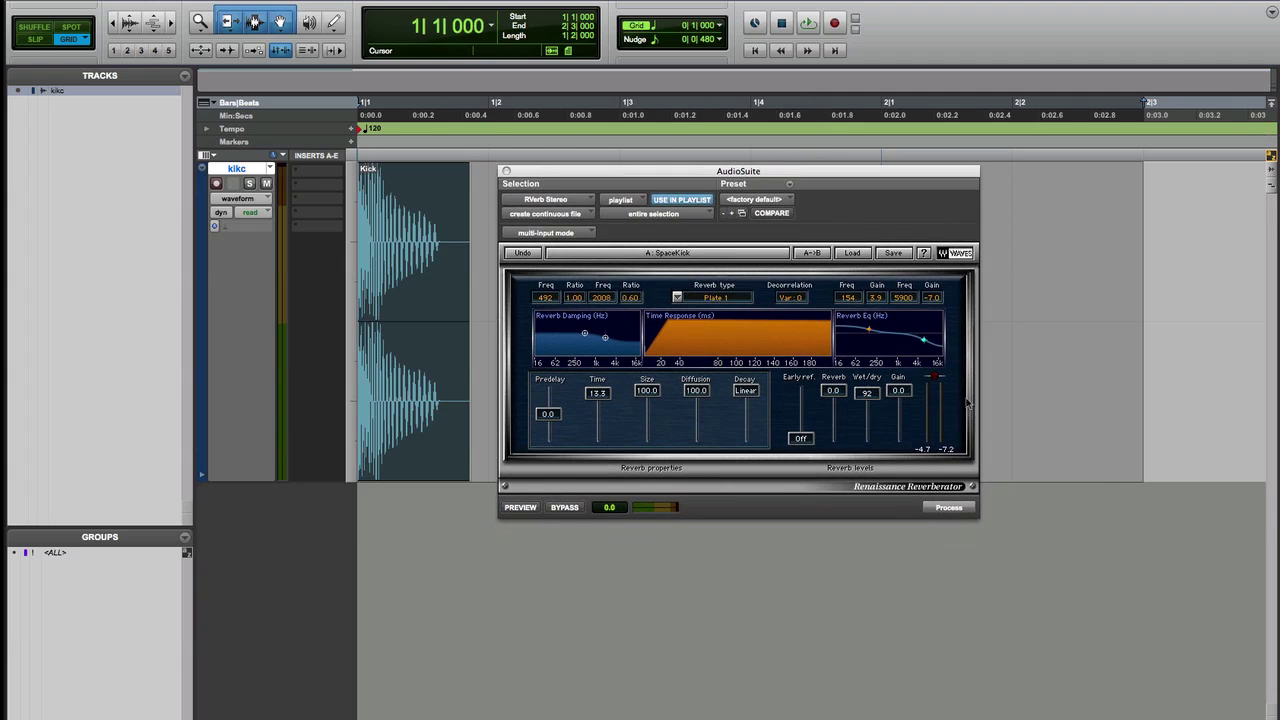
click(948, 508)
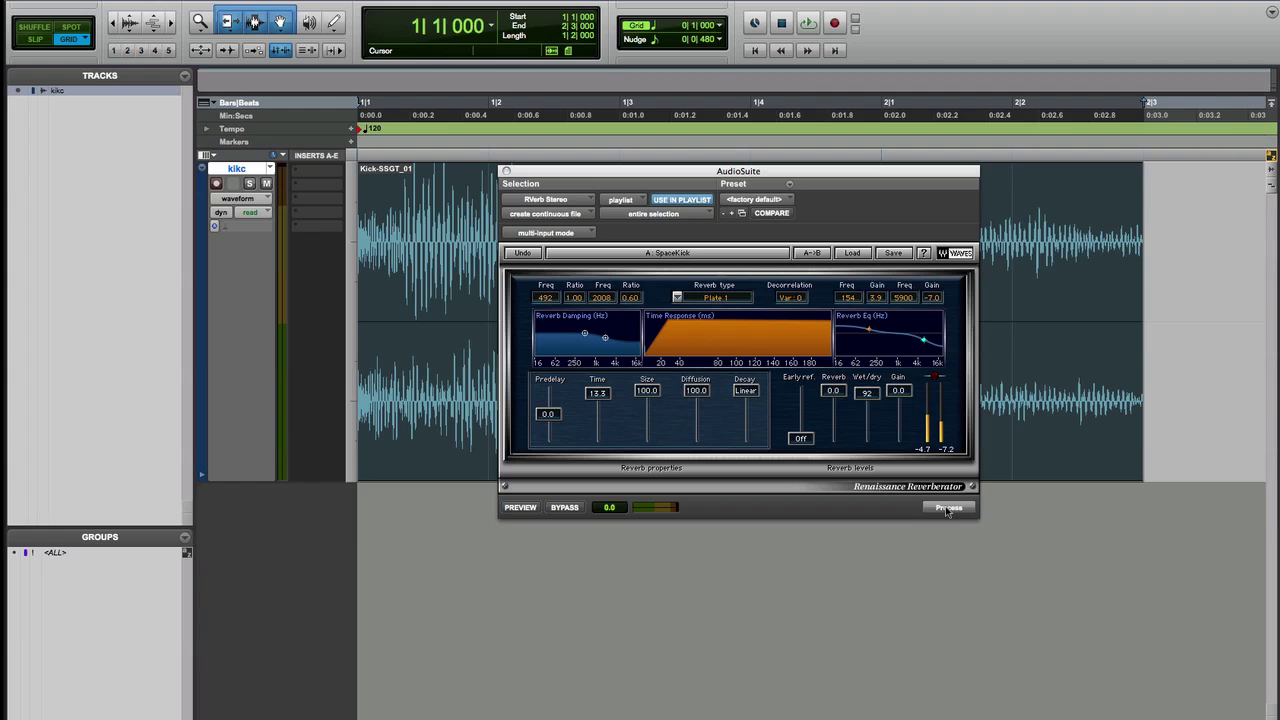
click(506, 171)
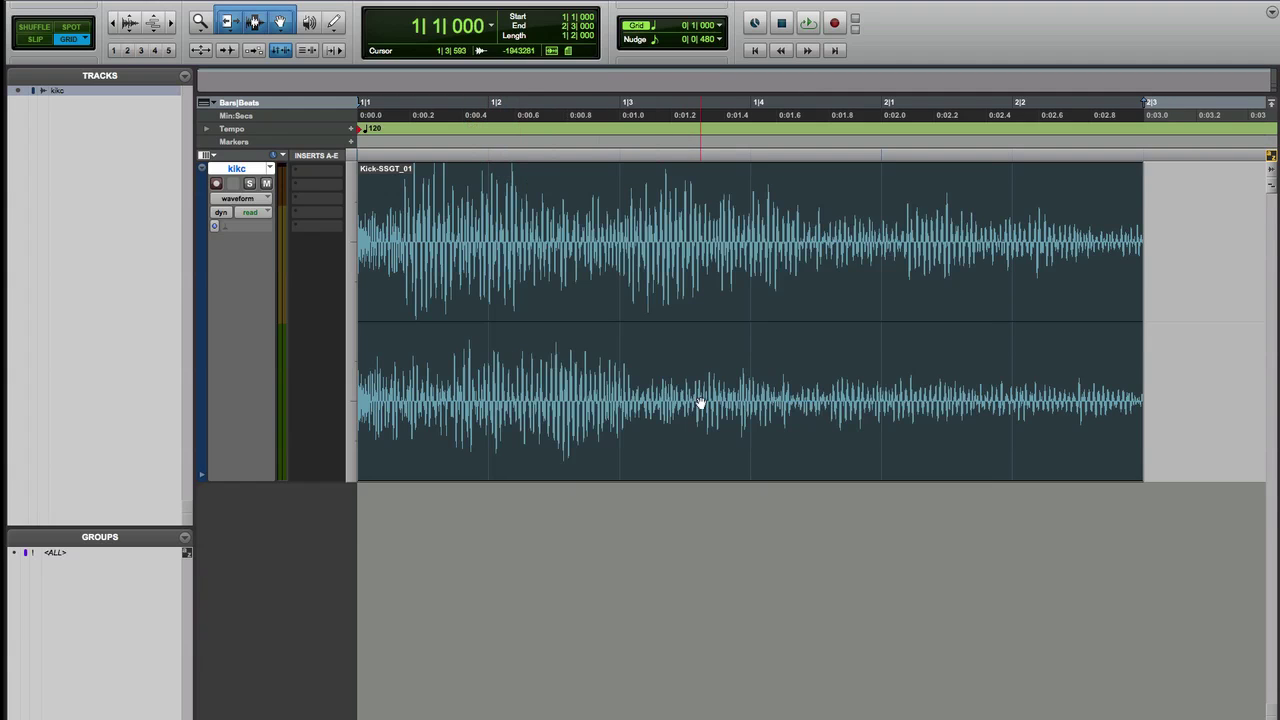
Play back the rendered Kick-SSGT_01 clip and select it.
key(space)
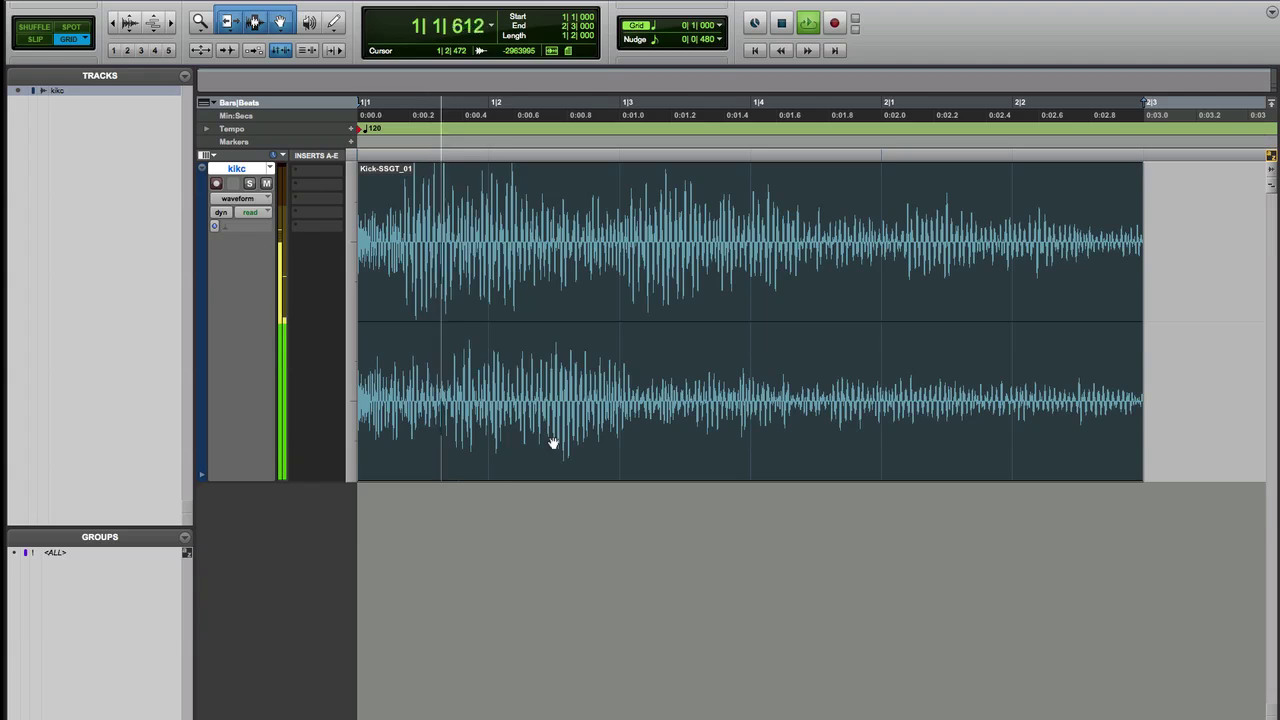
click(750, 352)
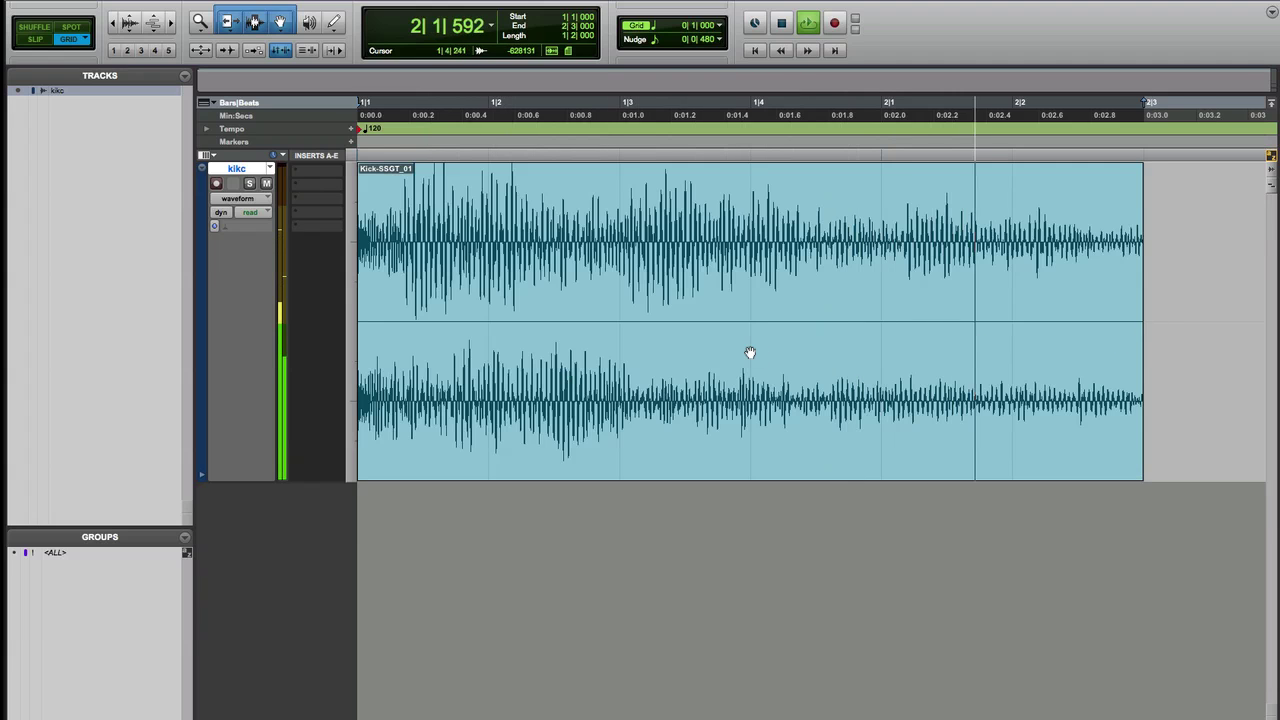
key(space)
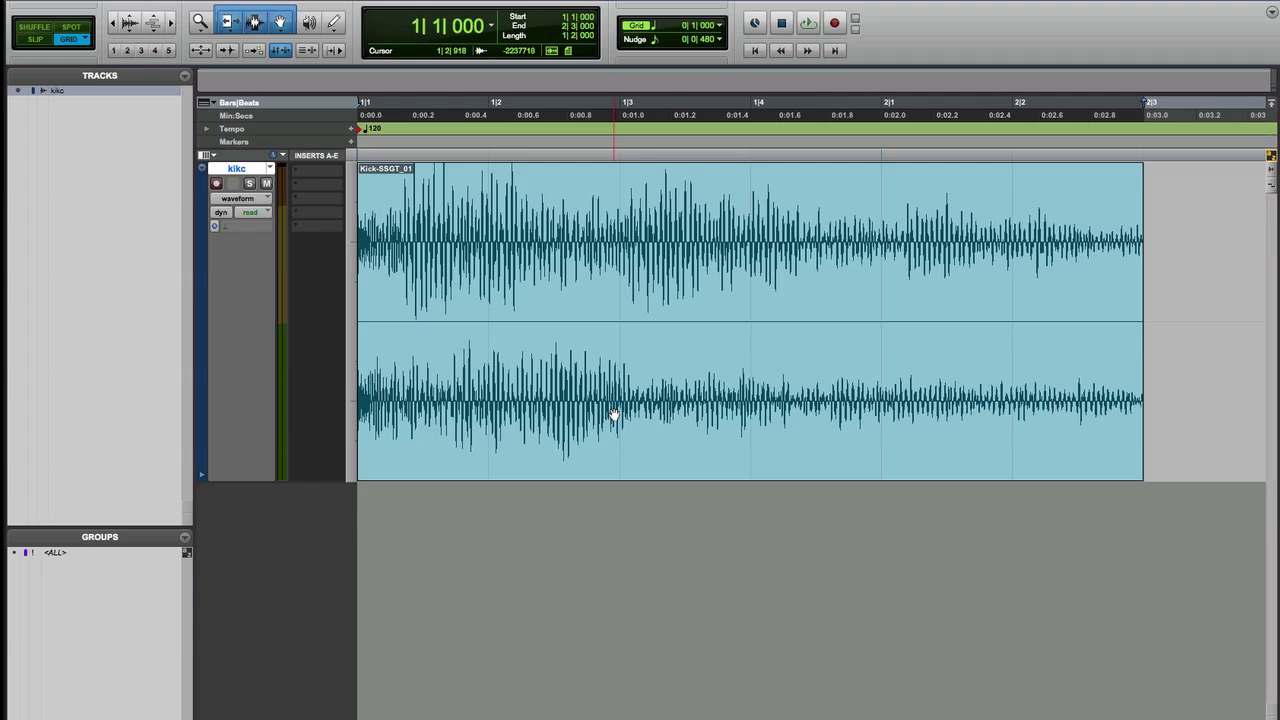
click(502, 389)
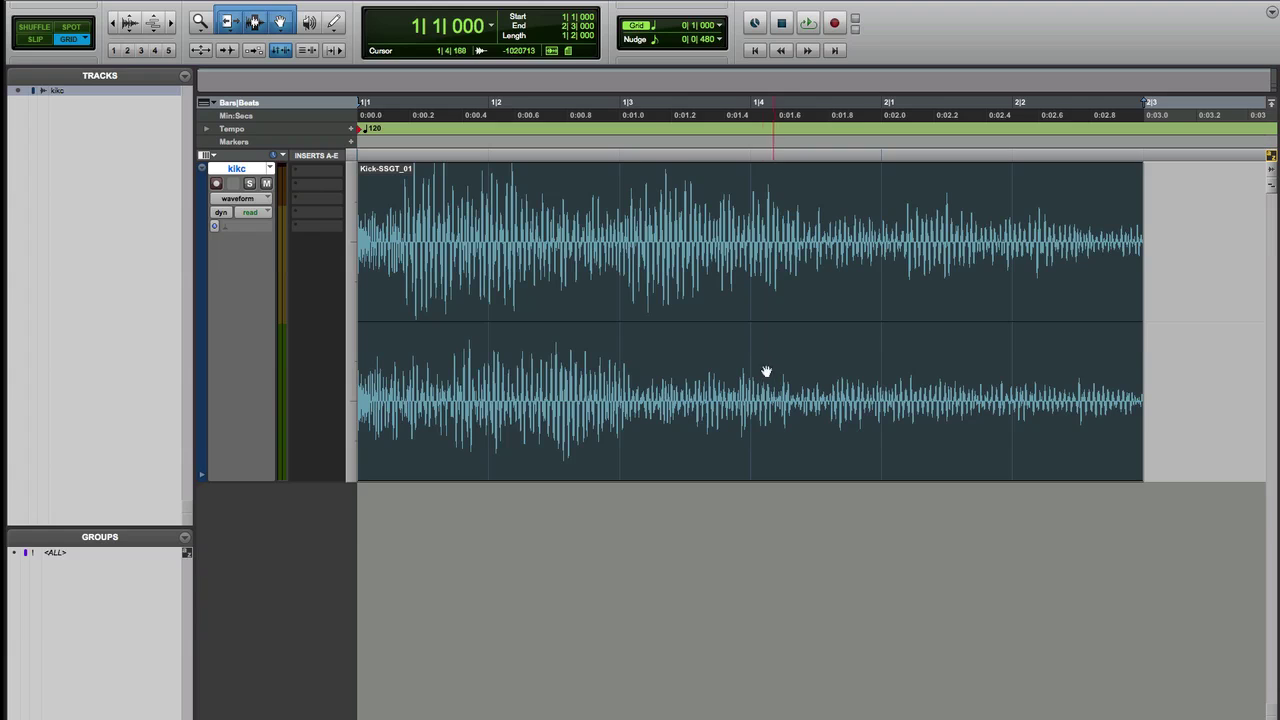
Select the entire Kick-SSGT_01 clip on the kikc track and review it along the timeline.
click(1181, 313)
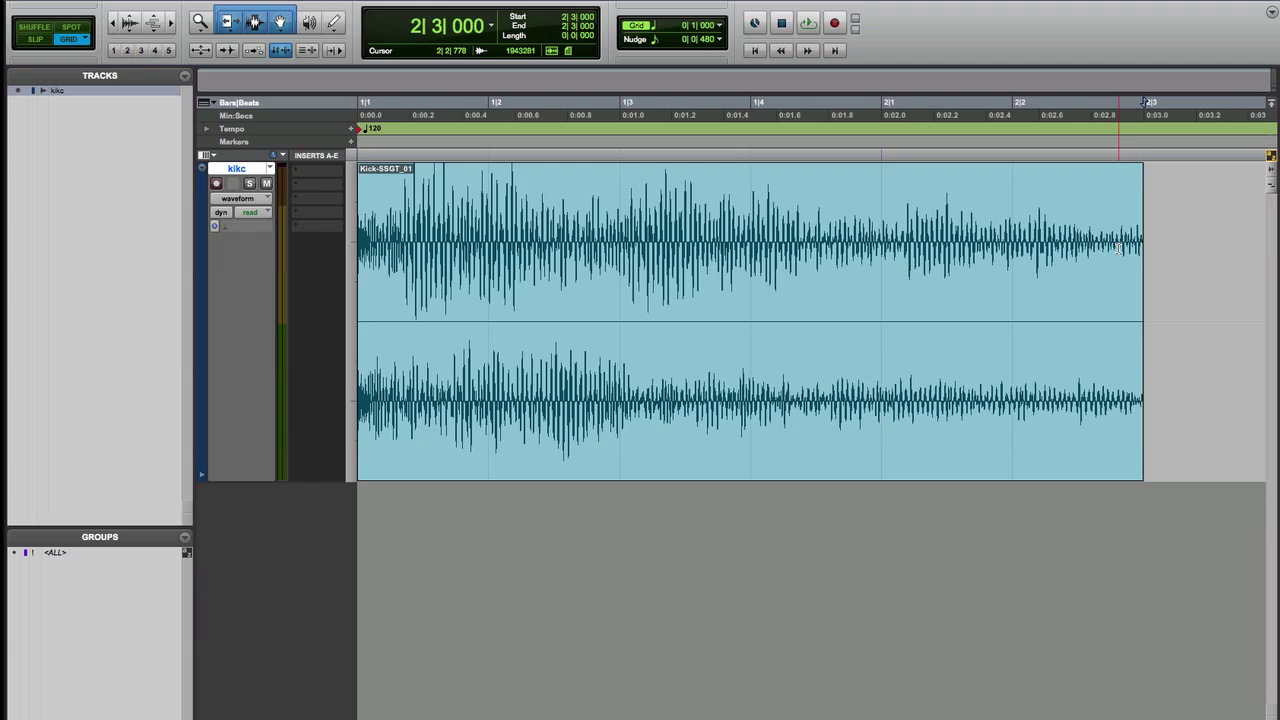
scroll(1110, 238, right, 1)
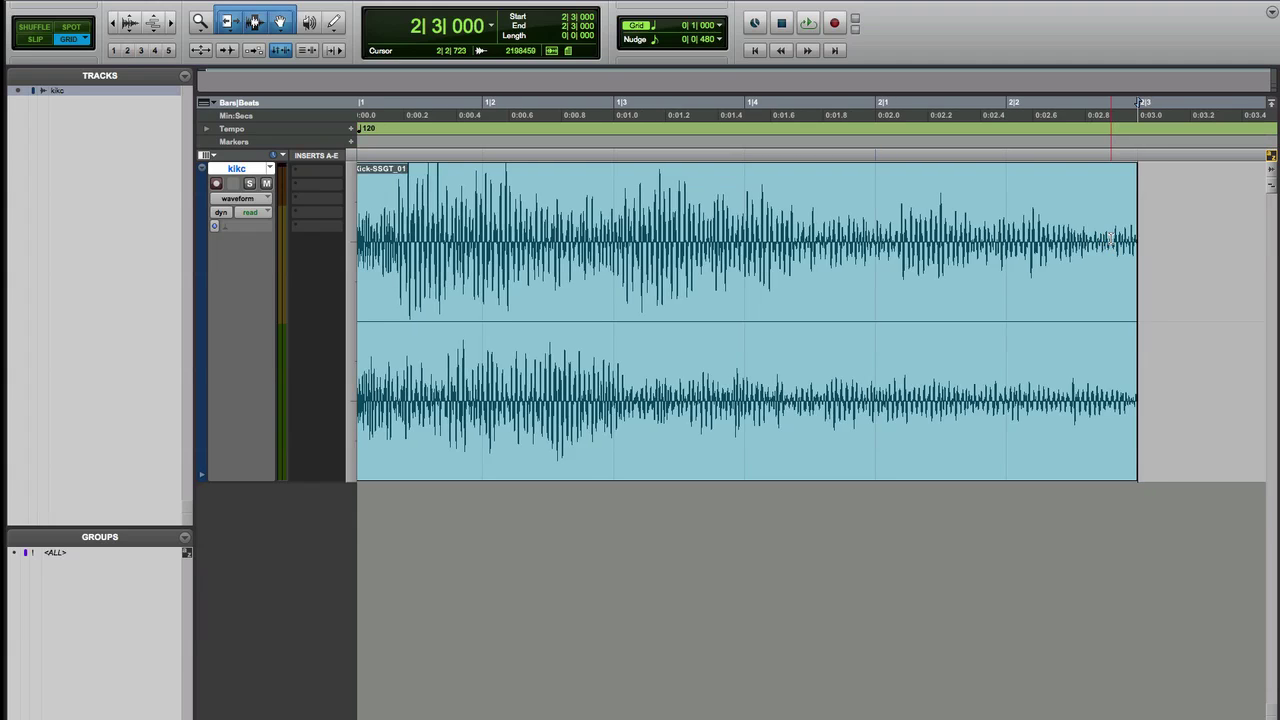
scroll(1110, 238, right, 1)
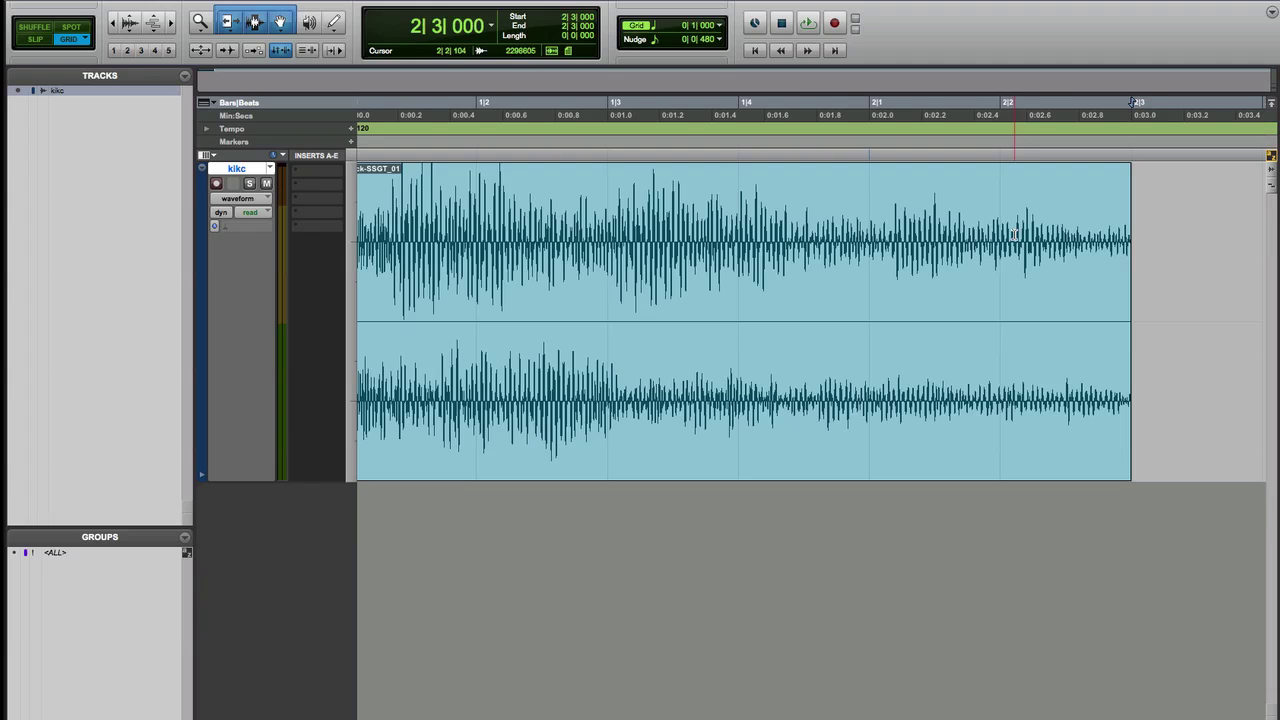
scroll(1030, 238, left, 2)
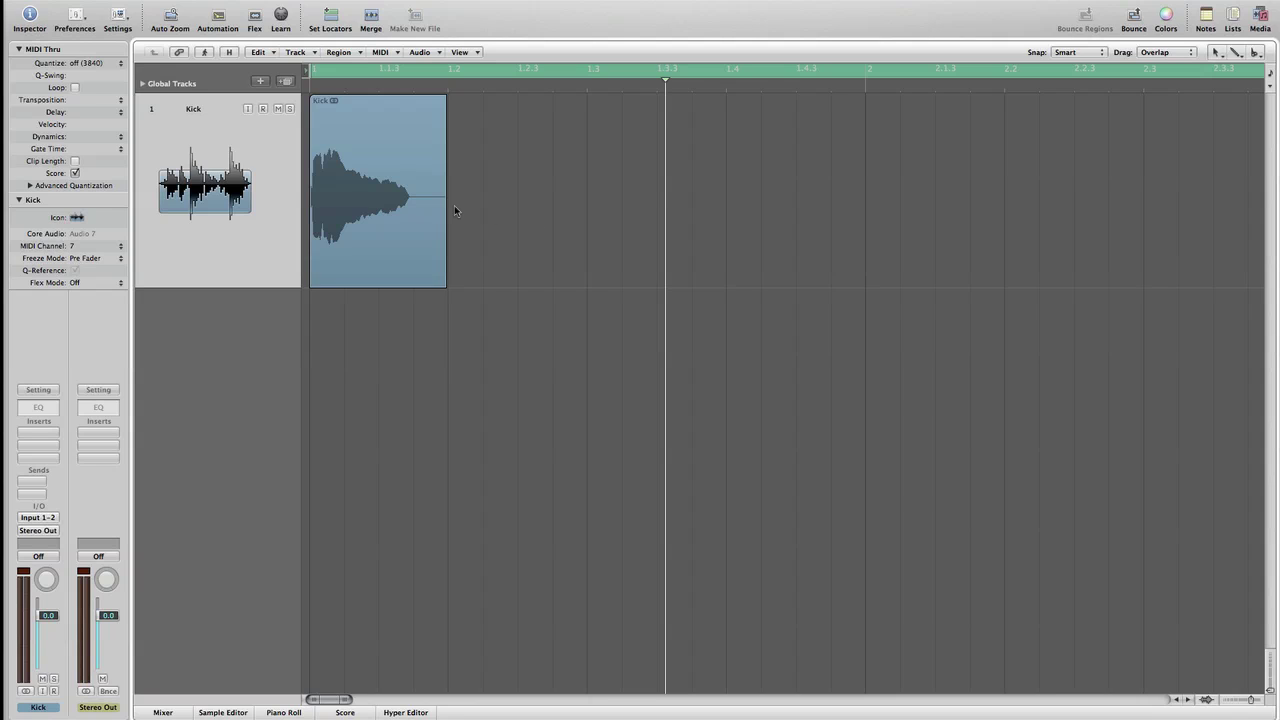
Inspect the Kick region at bar 1 and its channel's insert list, leaving no plug-ins added.
click(411, 219)
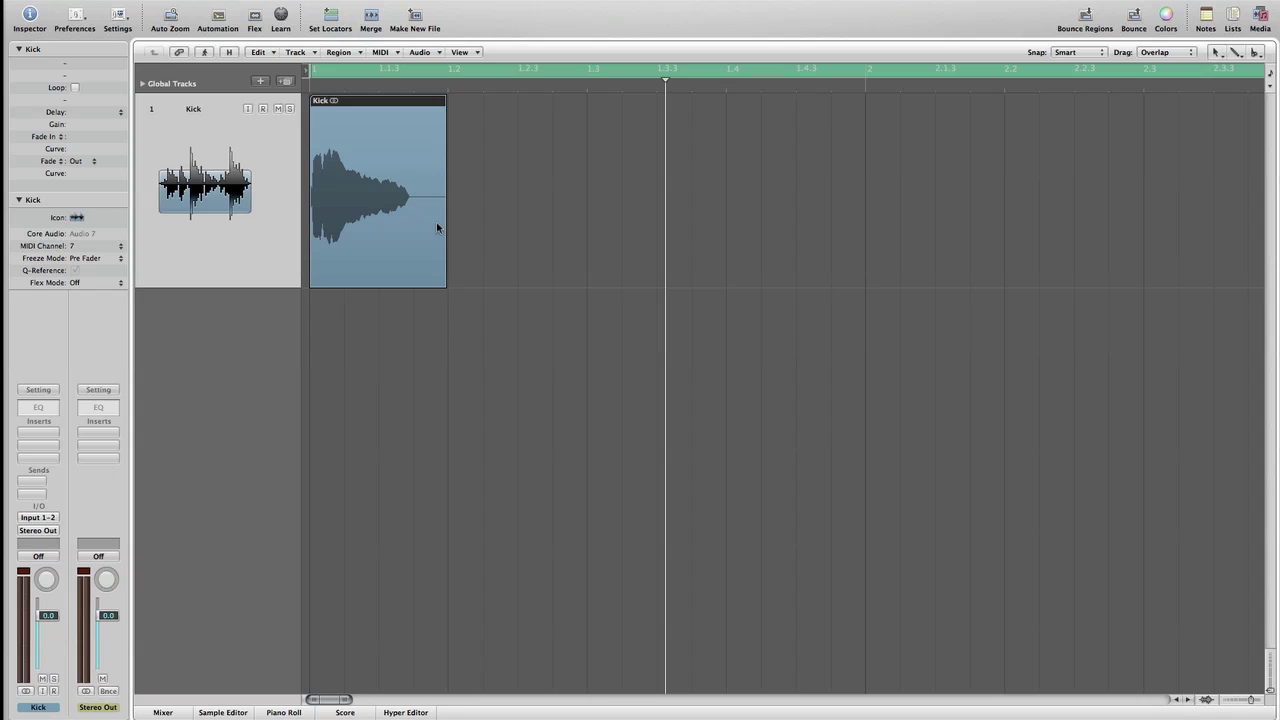
click(42, 437)
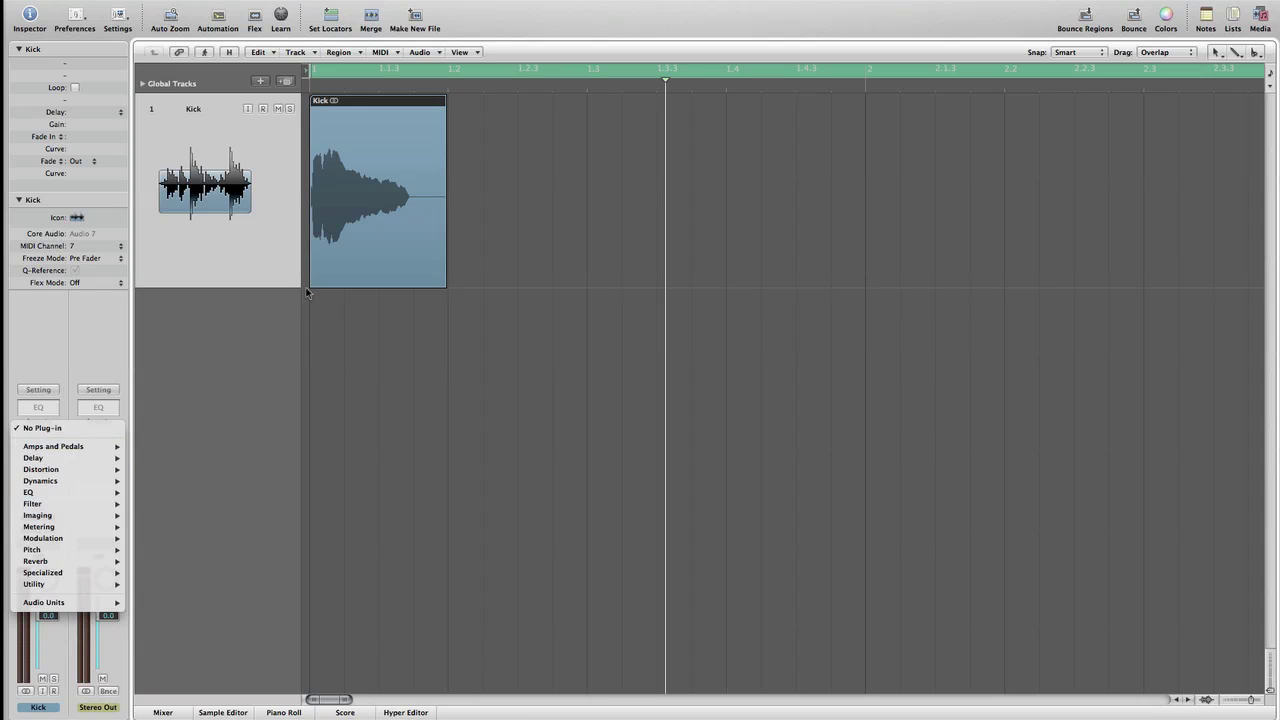
click(343, 309)
click(357, 320)
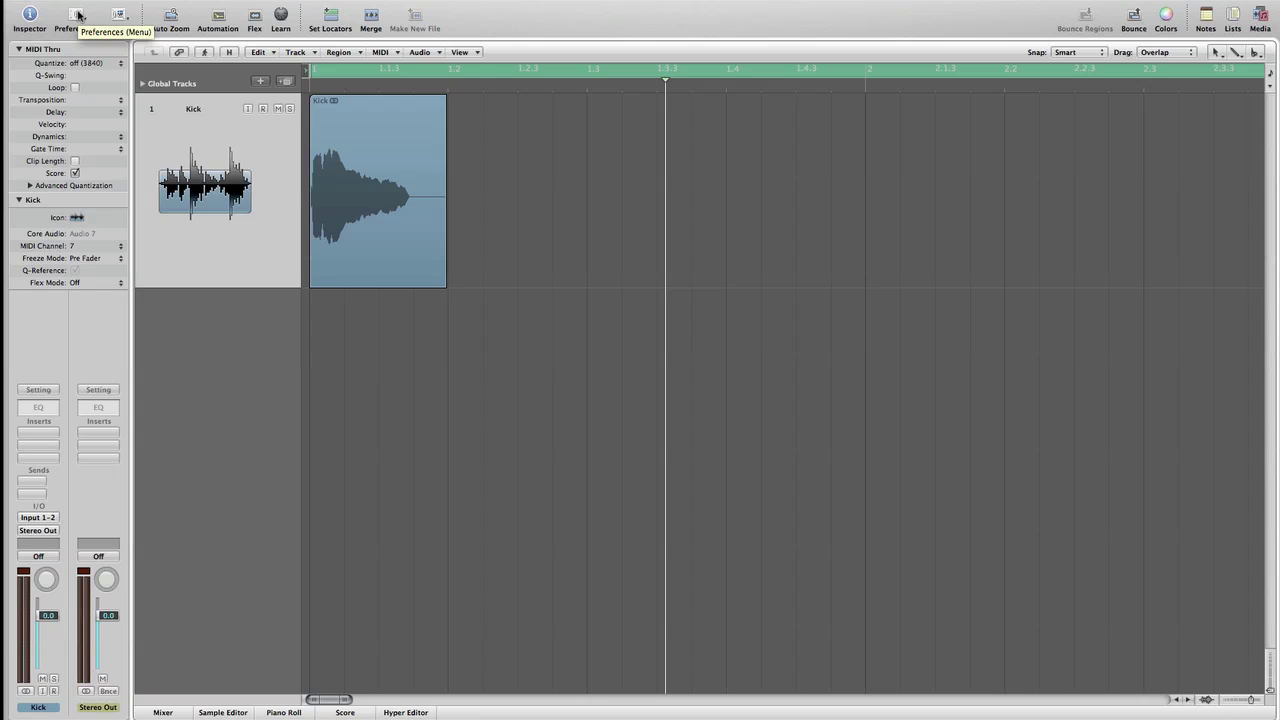
Check under Audio > Sample Editor preferences that Wave Editor is the external sample editor.
click(78, 14)
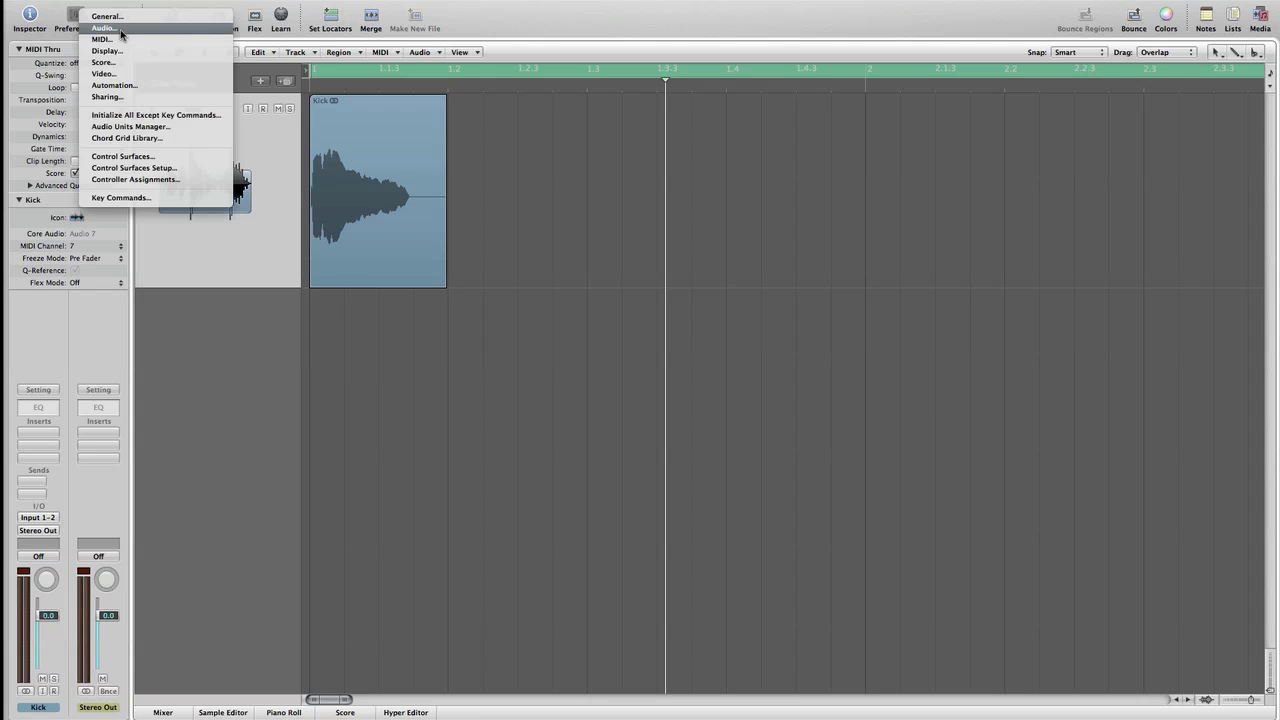
click(120, 30)
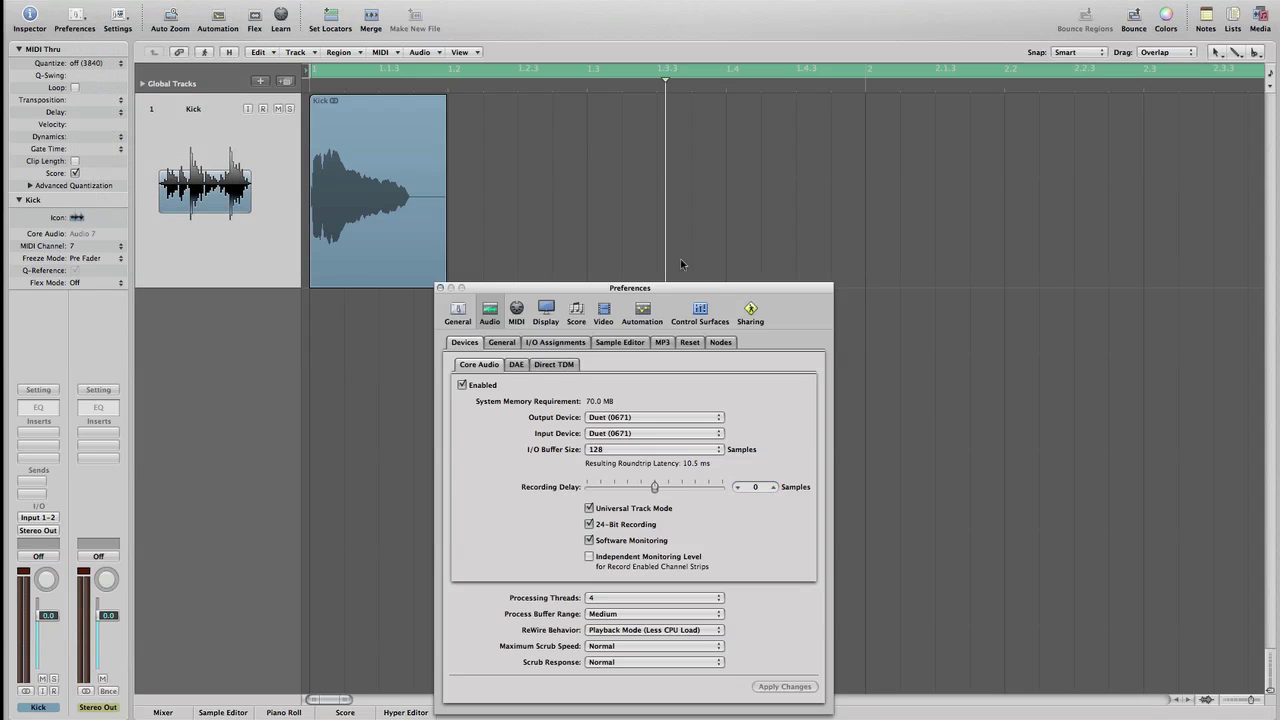
drag(653, 291, 686, 171)
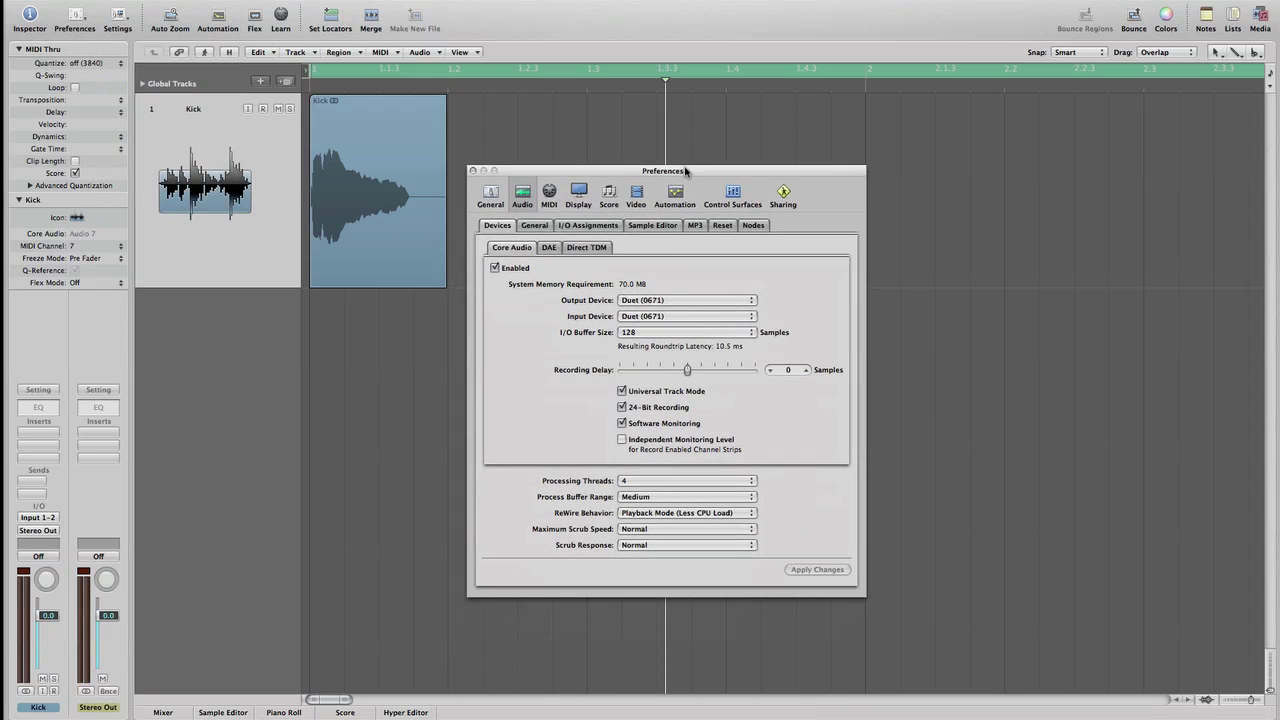
click(652, 227)
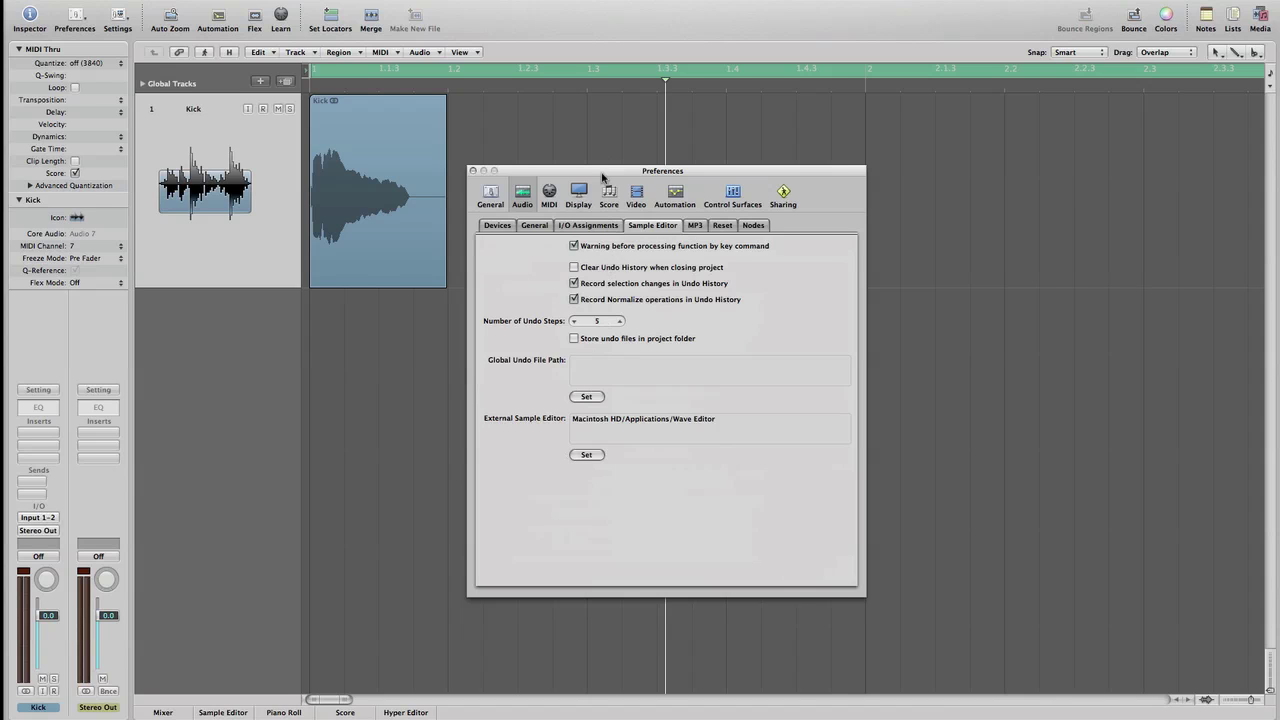
drag(605, 171, 540, 114)
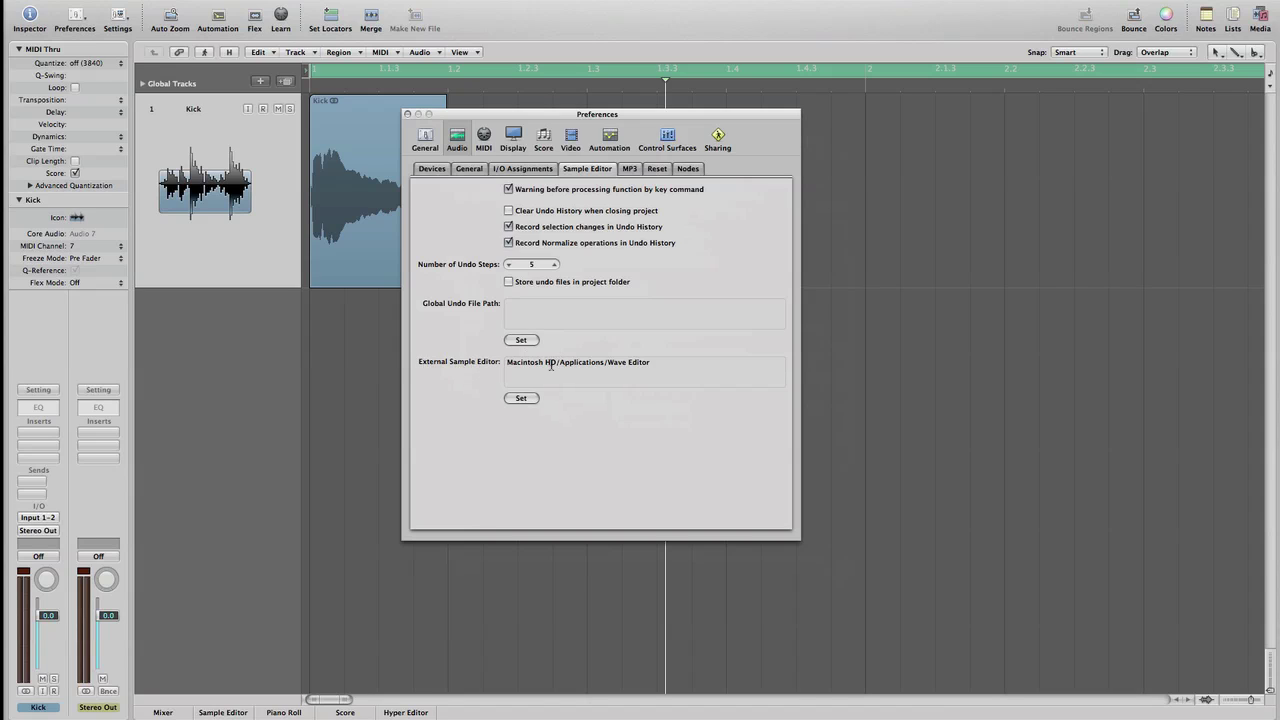
drag(607, 362, 674, 362)
click(562, 437)
Close Preferences and copy the Kick region to bar 1.3 as Kick.1.
click(610, 365)
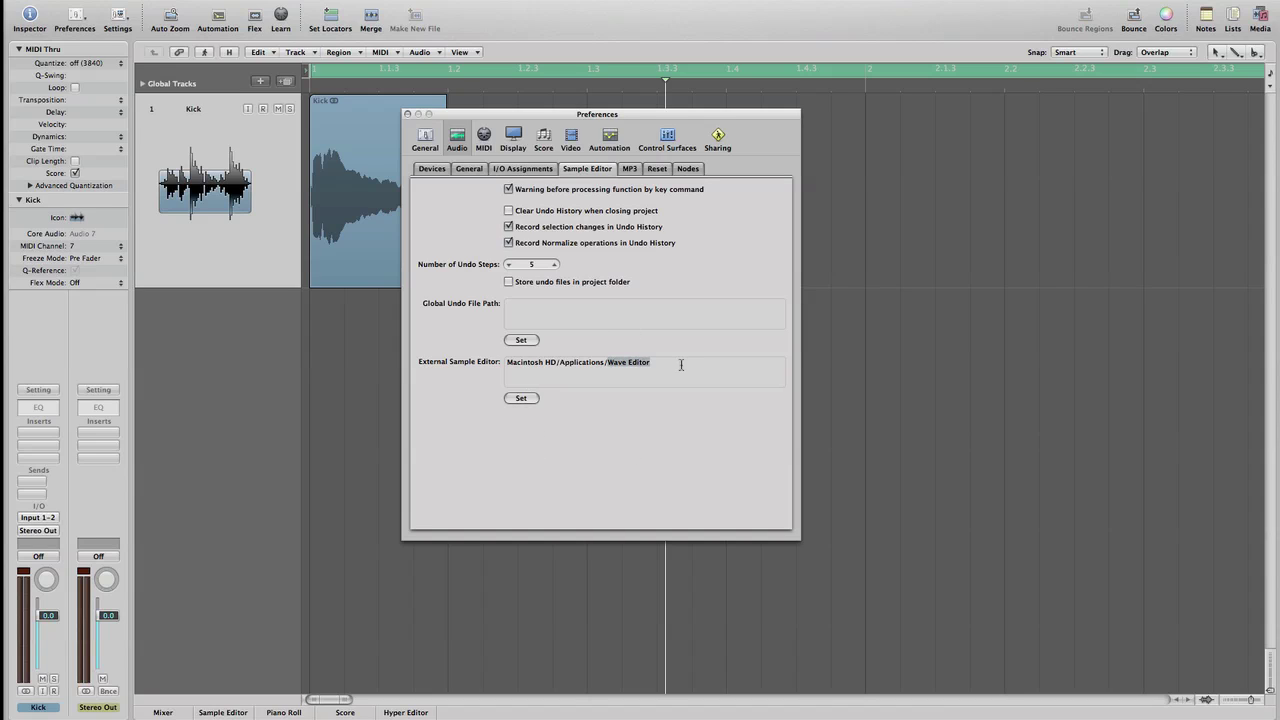
click(604, 490)
click(406, 114)
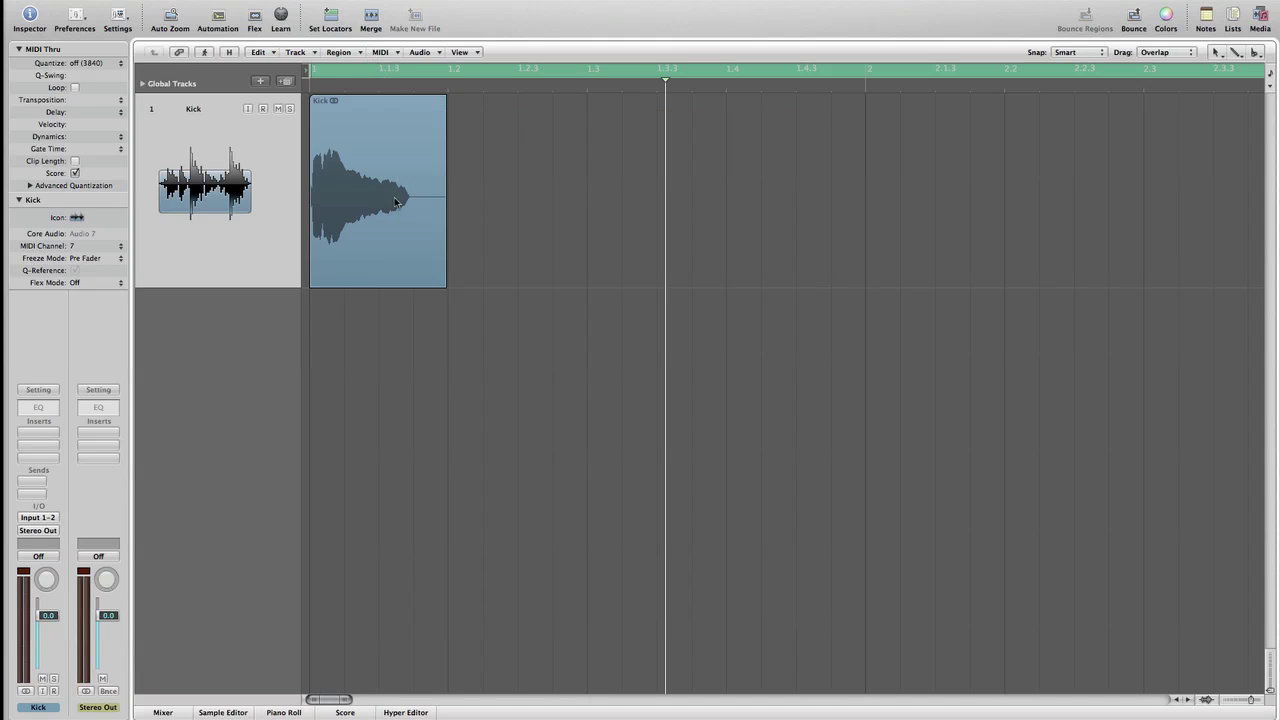
click(400, 229)
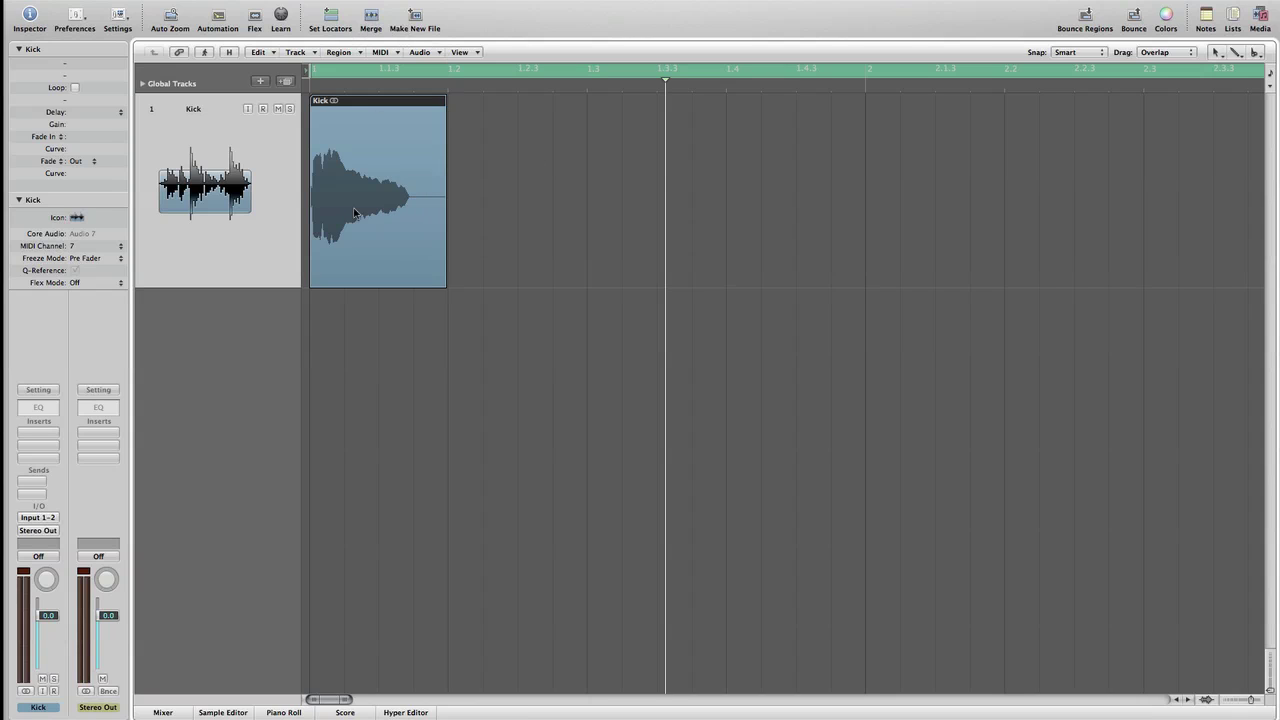
drag(354, 213, 629, 180)
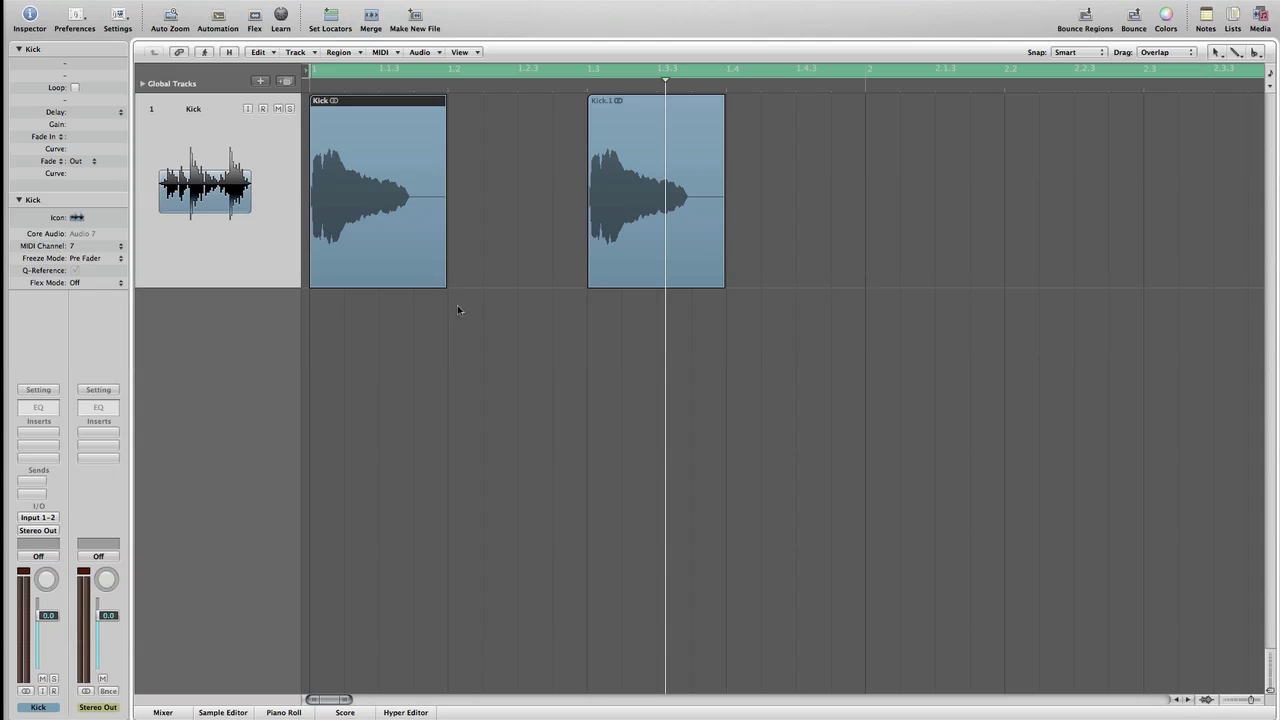
Save the Kick.1 copy as its own new WAVE audio file.
click(682, 260)
drag(378, 419, 692, 288)
click(369, 207)
click(617, 201)
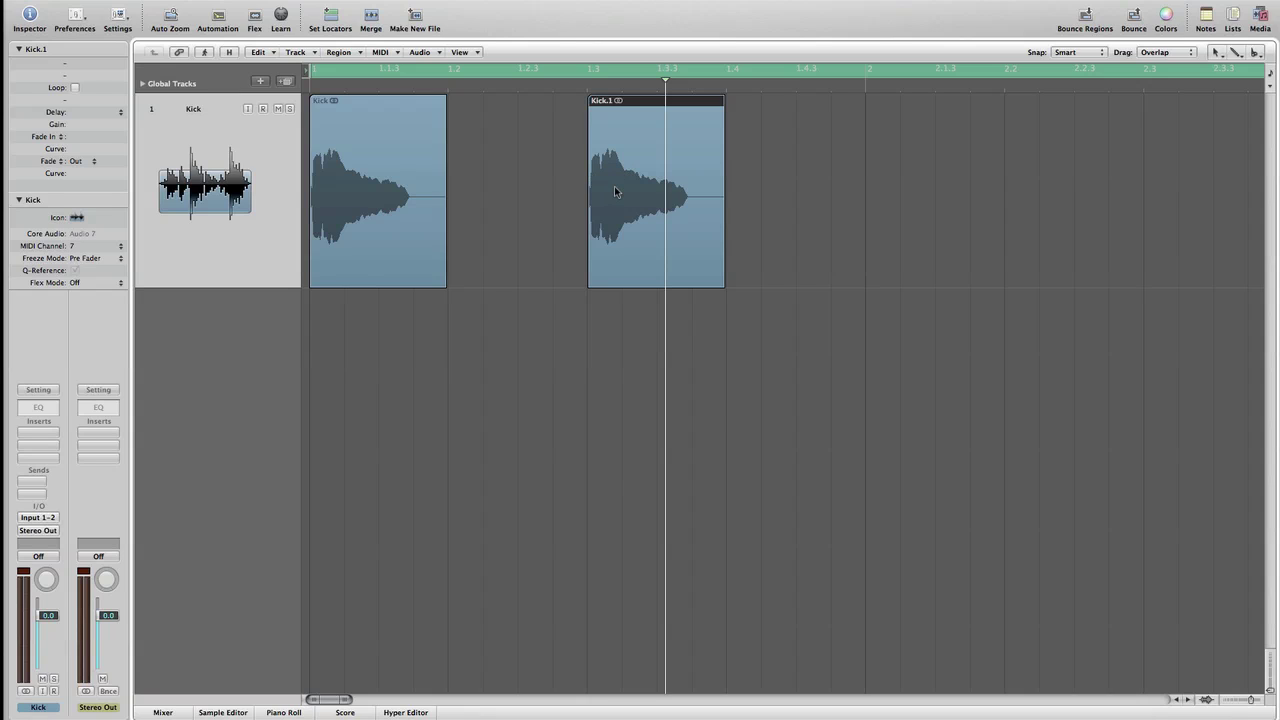
click(393, 193)
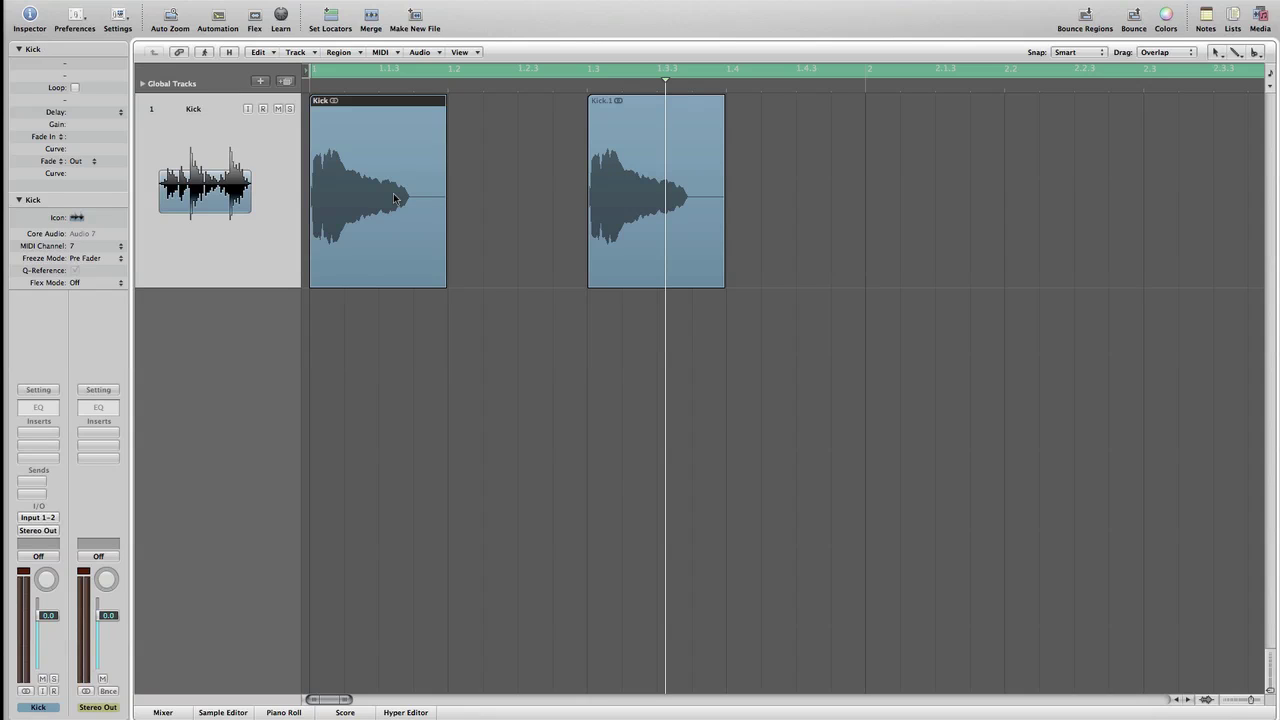
click(649, 180)
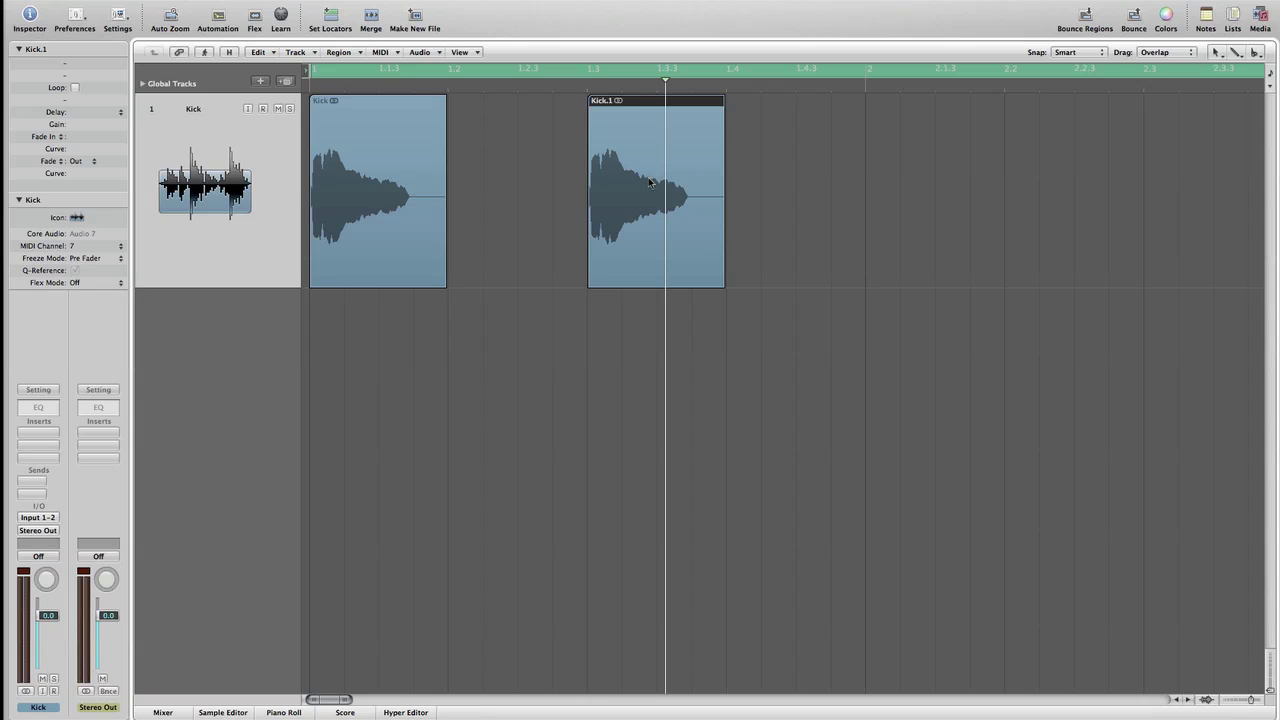
click(396, 167)
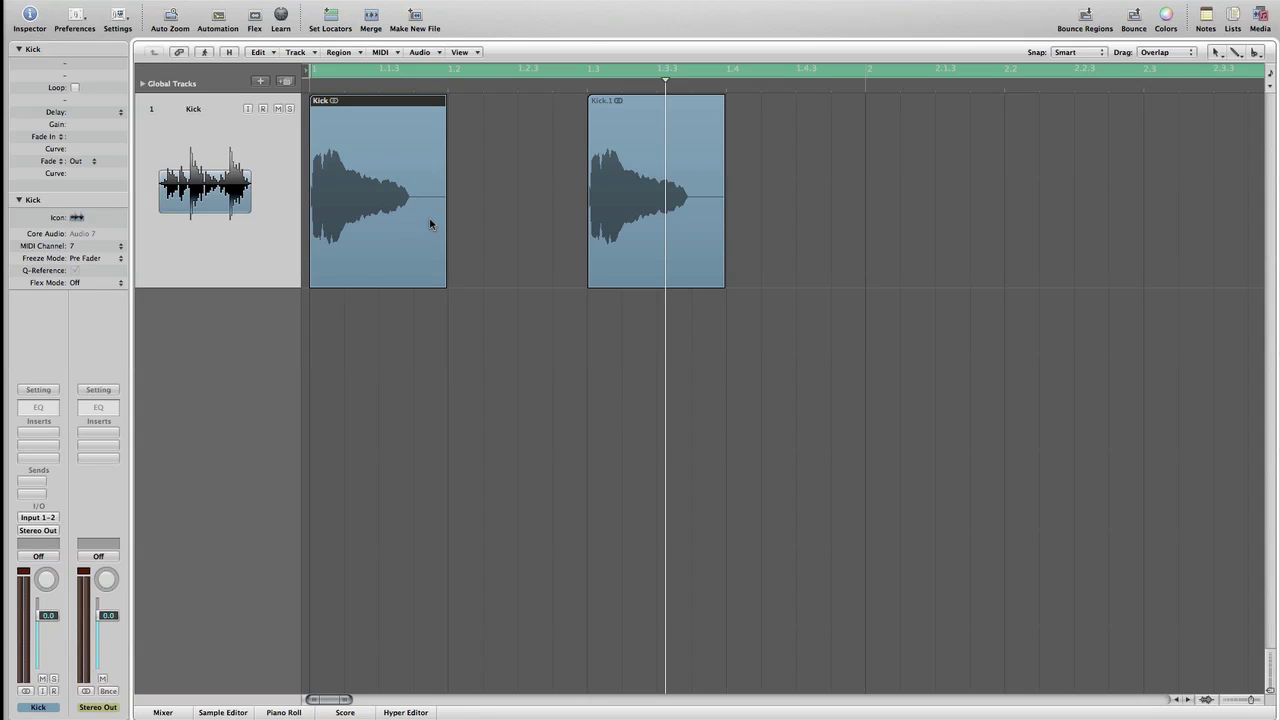
click(606, 133)
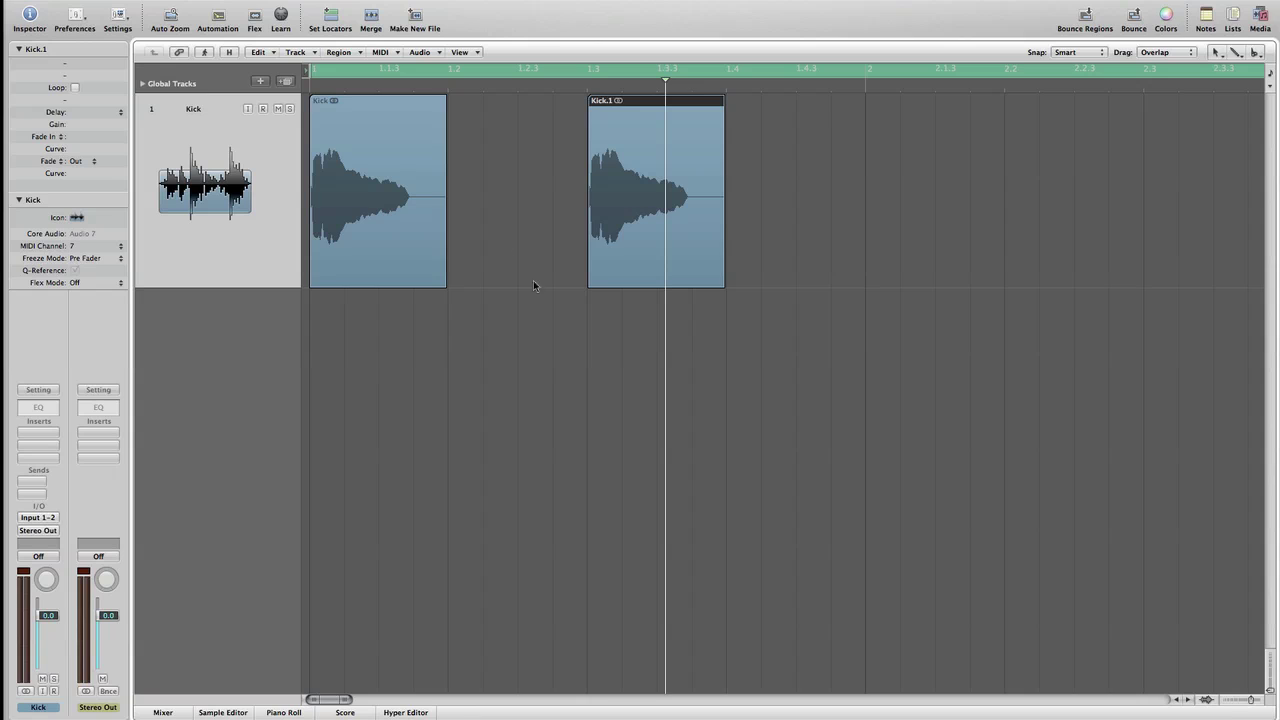
click(416, 14)
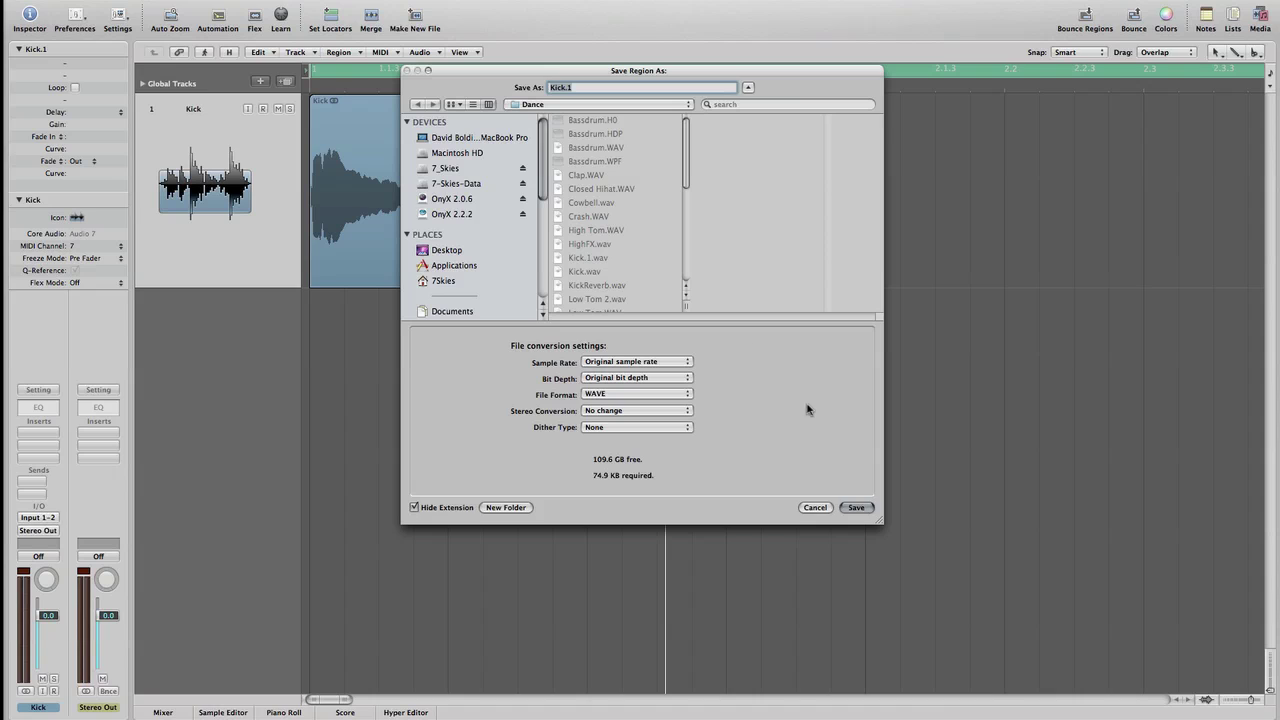
click(858, 507)
Replace Kick.1.wav to create region Kick.1_1, reselect it, and go to Open in Wave Editor.
click(743, 162)
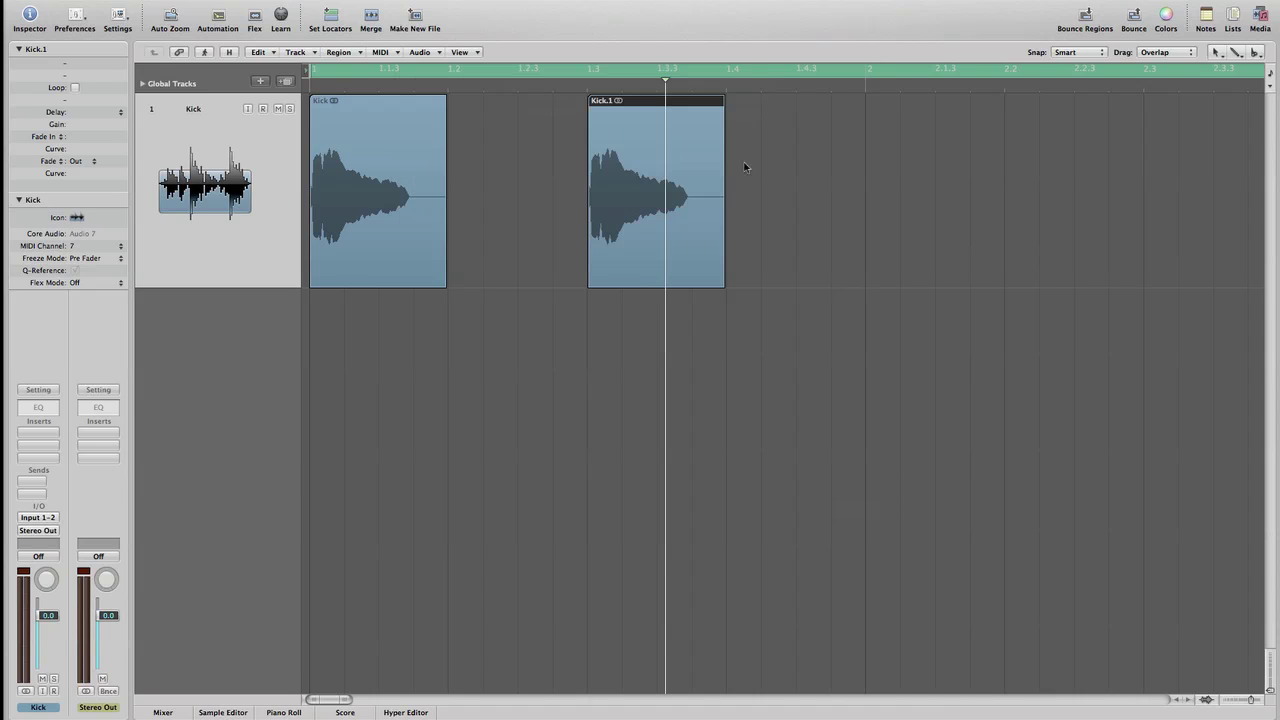
drag(529, 125, 567, 226)
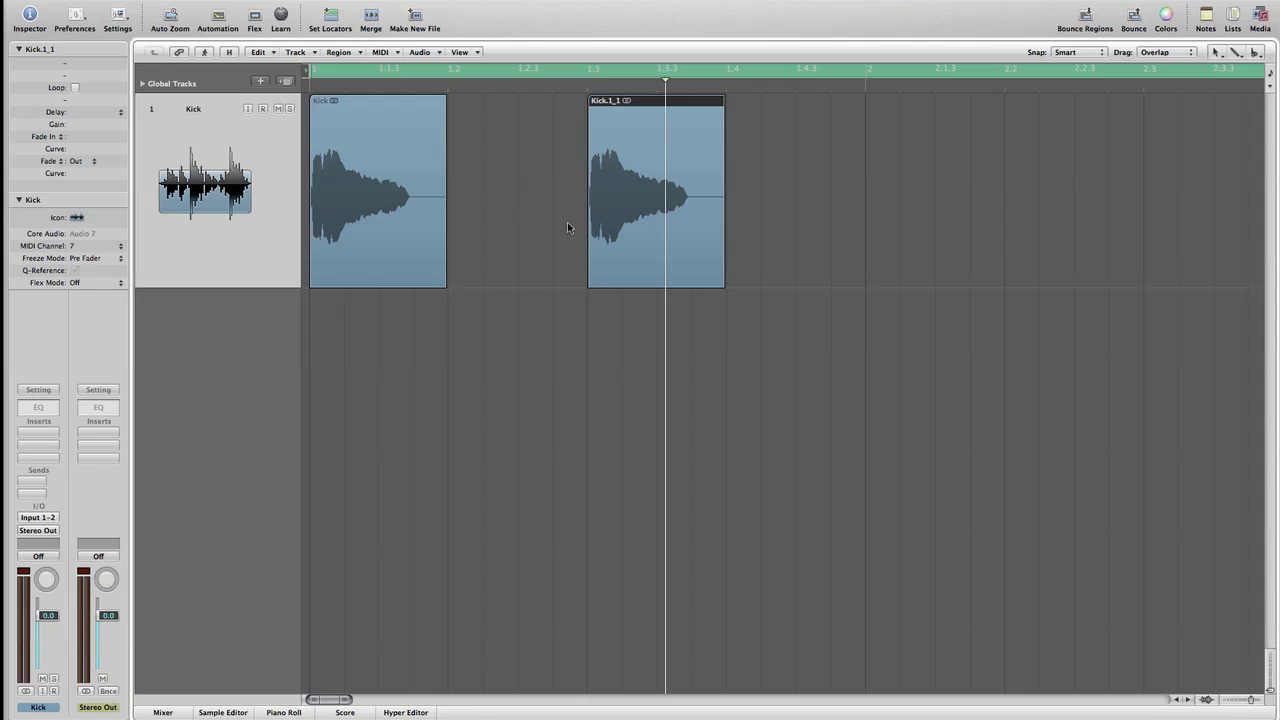
click(493, 237)
click(617, 203)
click(190, 0)
mouse_move(207, 1)
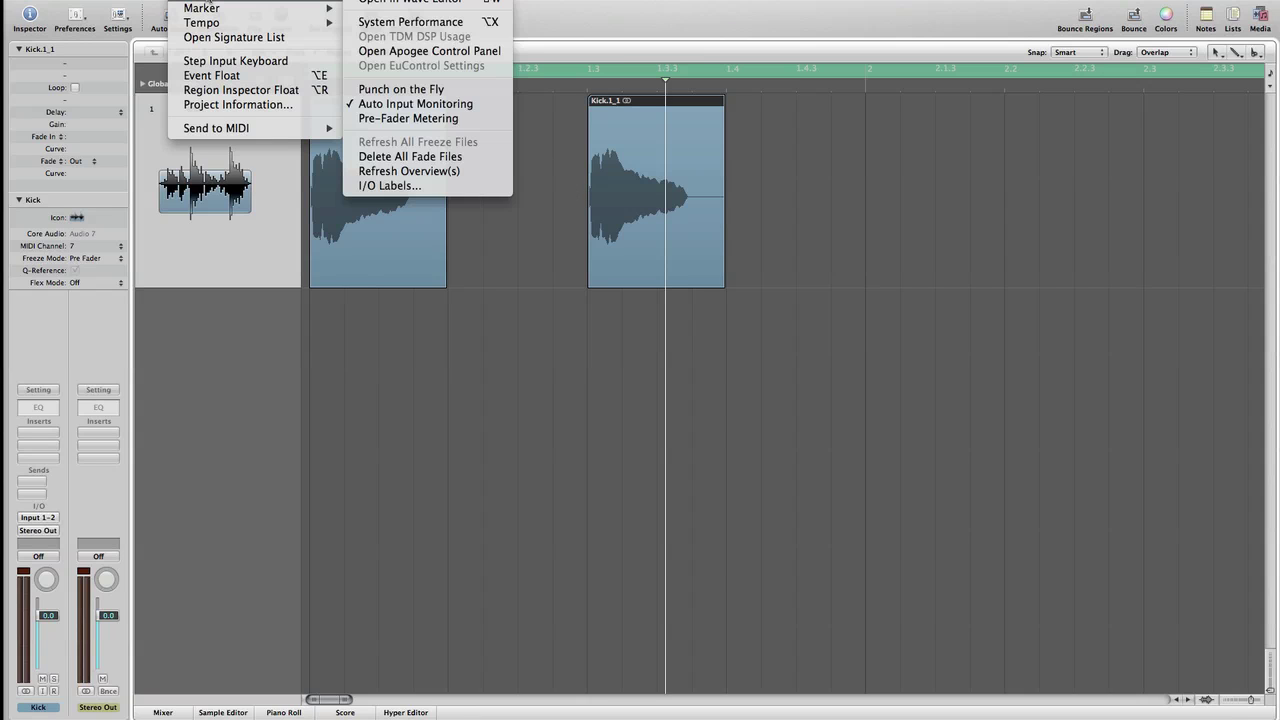
Open Kick.1_1 in Wave Editor, enlarge its waveform window, and play the sample.
click(440, 8)
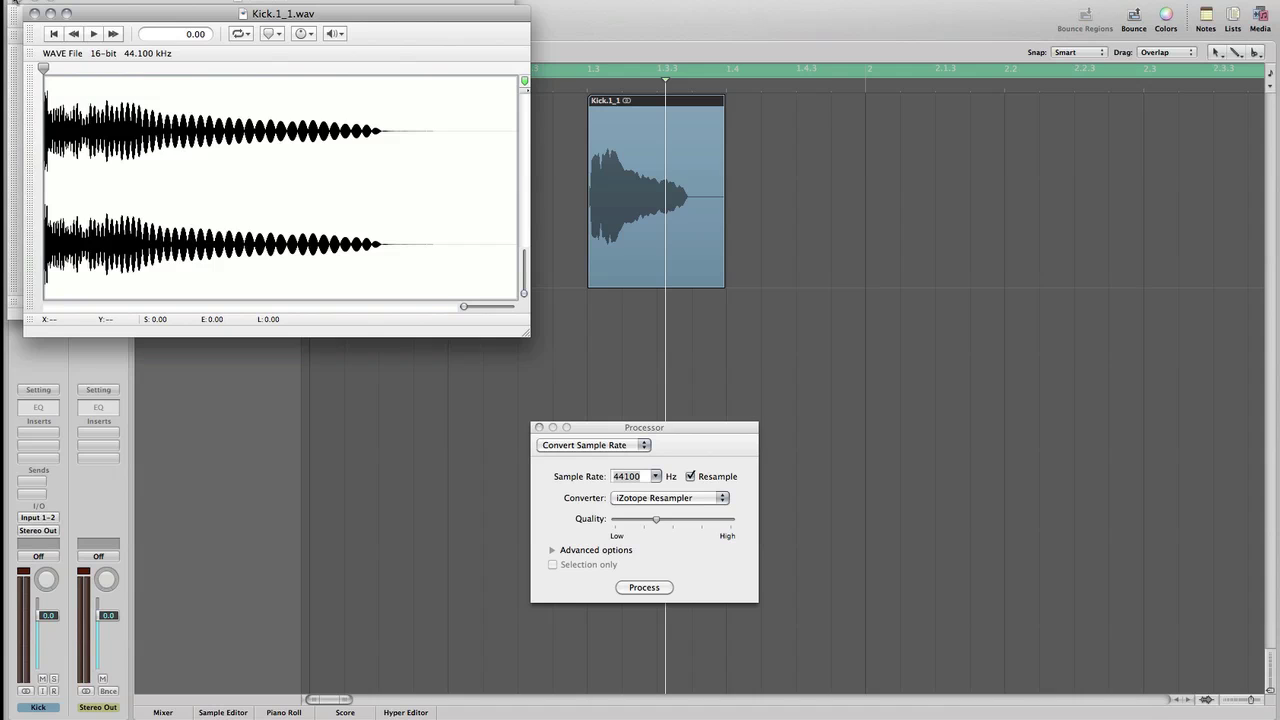
drag(150, 13, 150, 0)
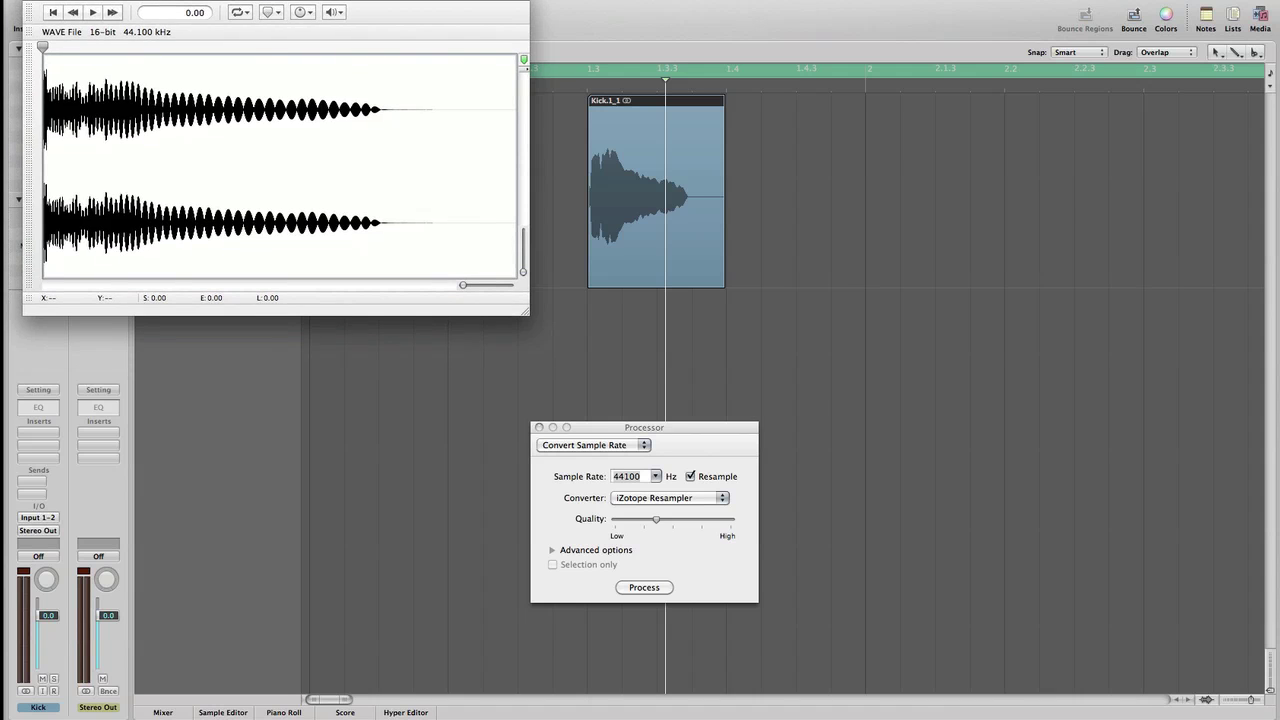
drag(524, 311, 600, 443)
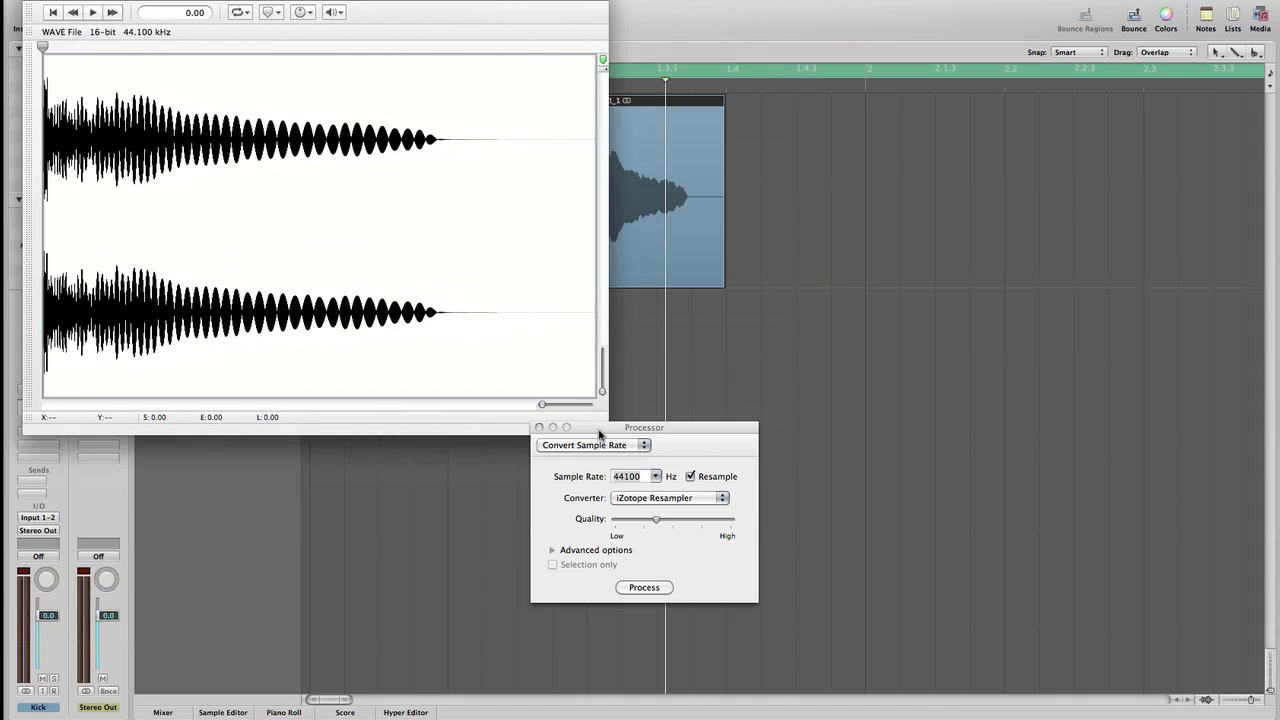
key(space)
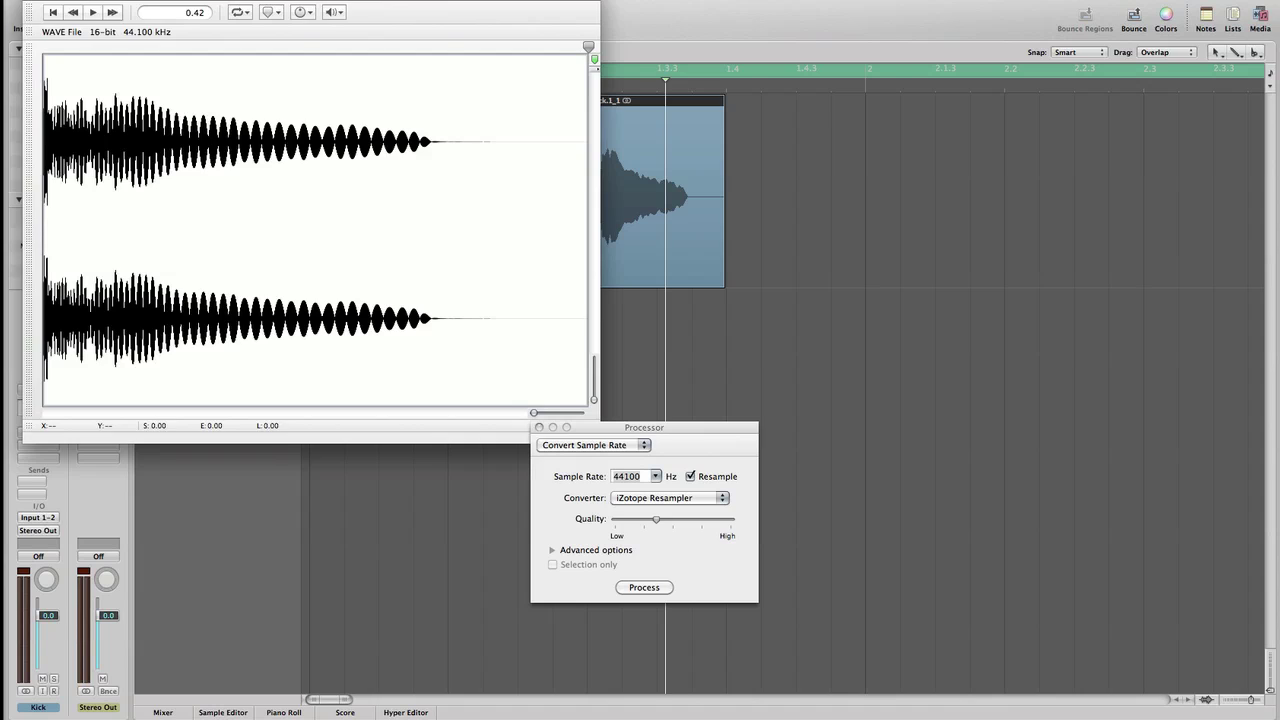
drag(378, 12, 361, 12)
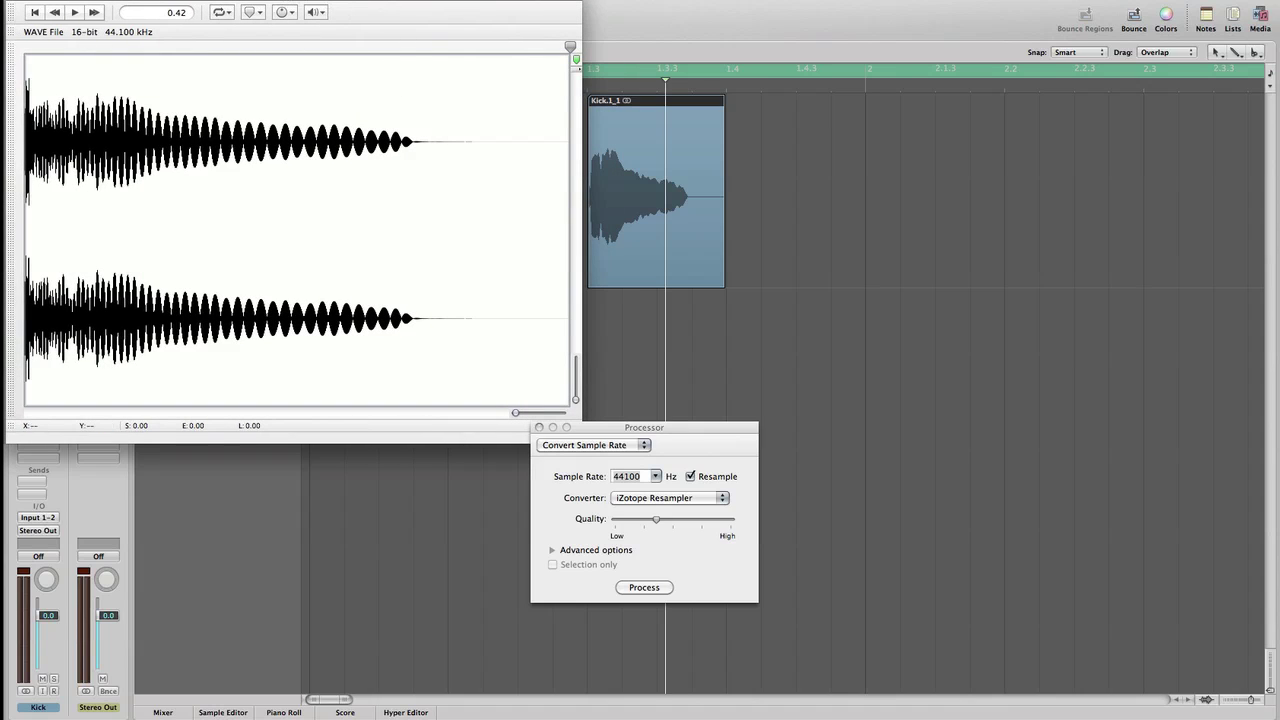
Bring up the Audio Unit effect vendors list under Add Effect.
click(310, 0)
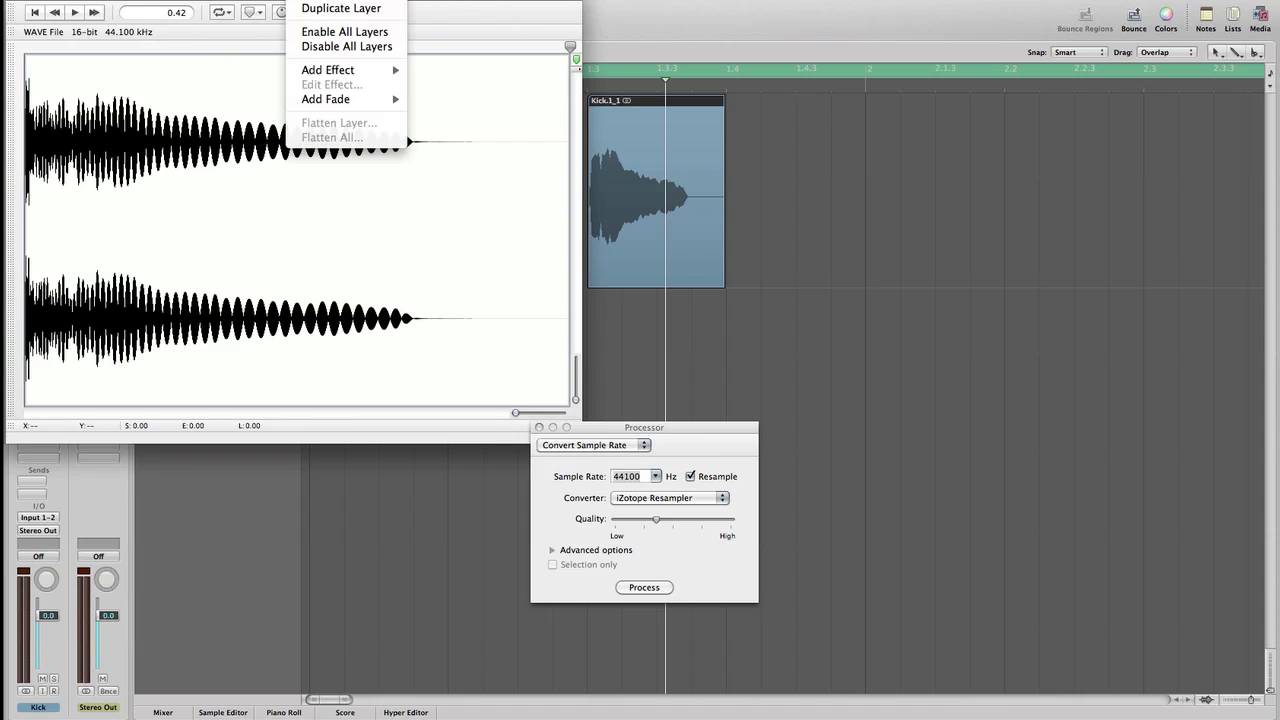
mouse_move(350, 70)
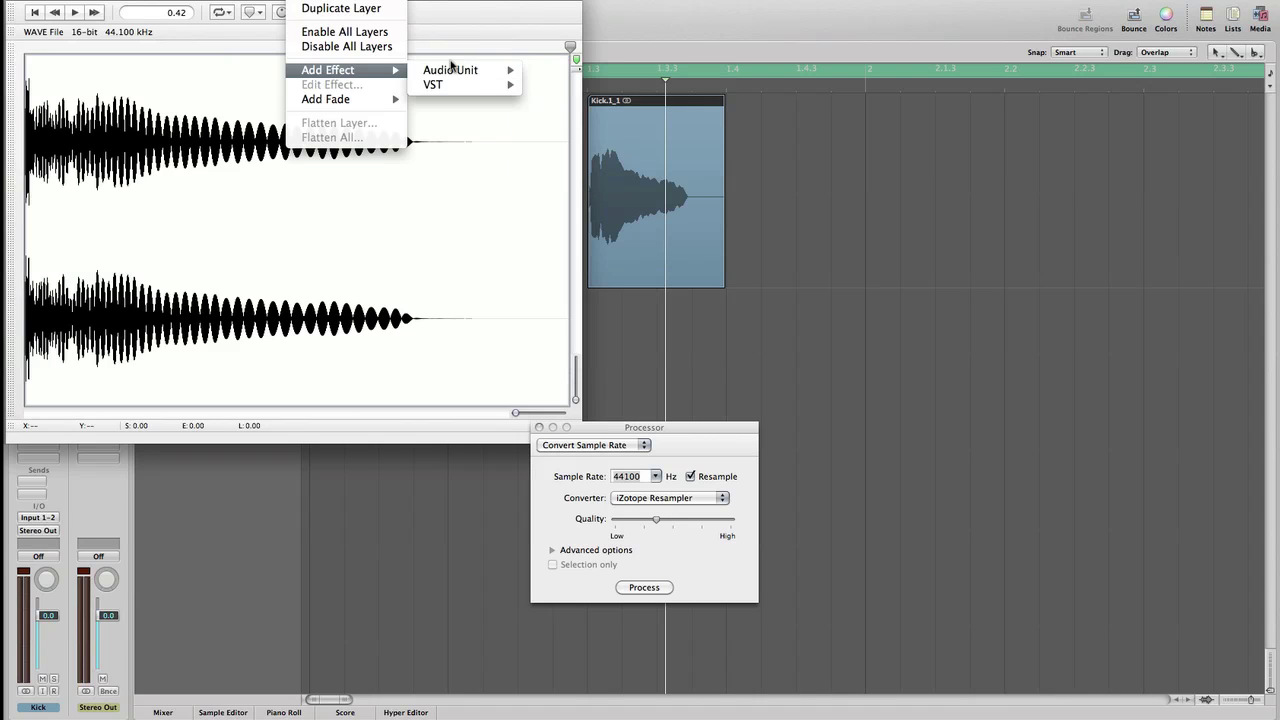
mouse_move(446, 69)
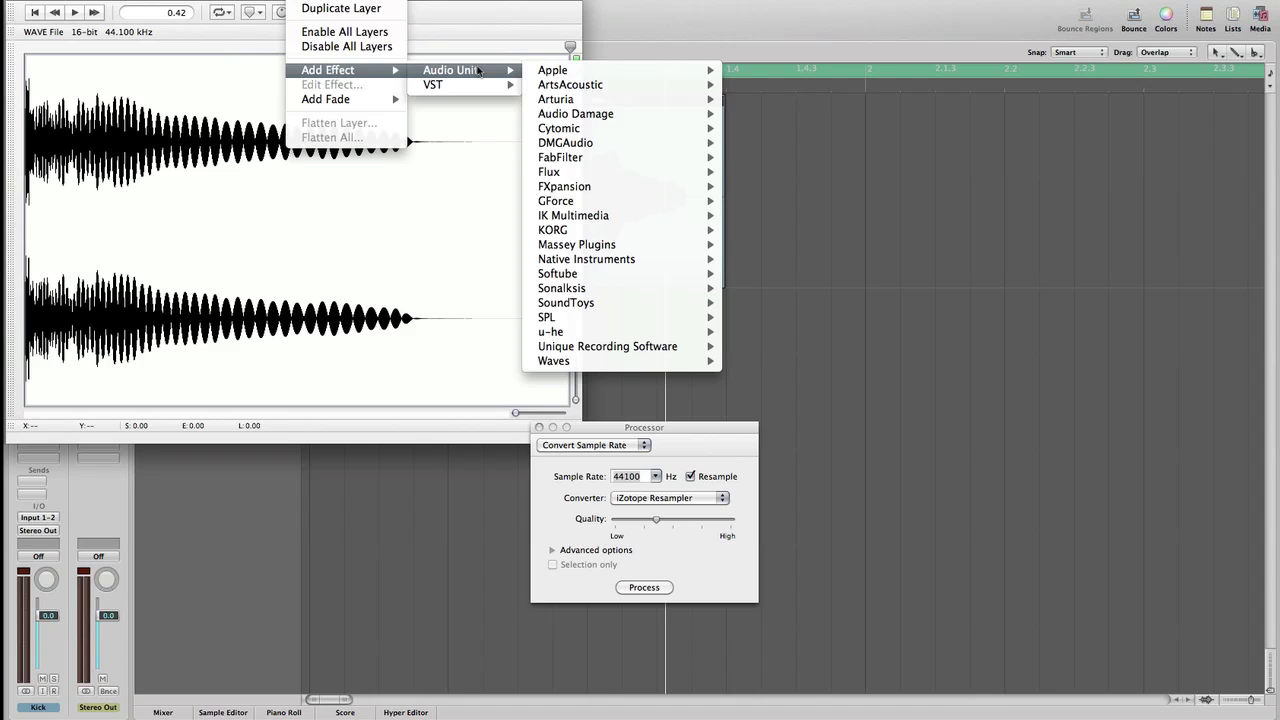
Add a Waves RVerb with the SpaceKick preset to the kick layer, close its window, and select Layer 1.
click(482, 367)
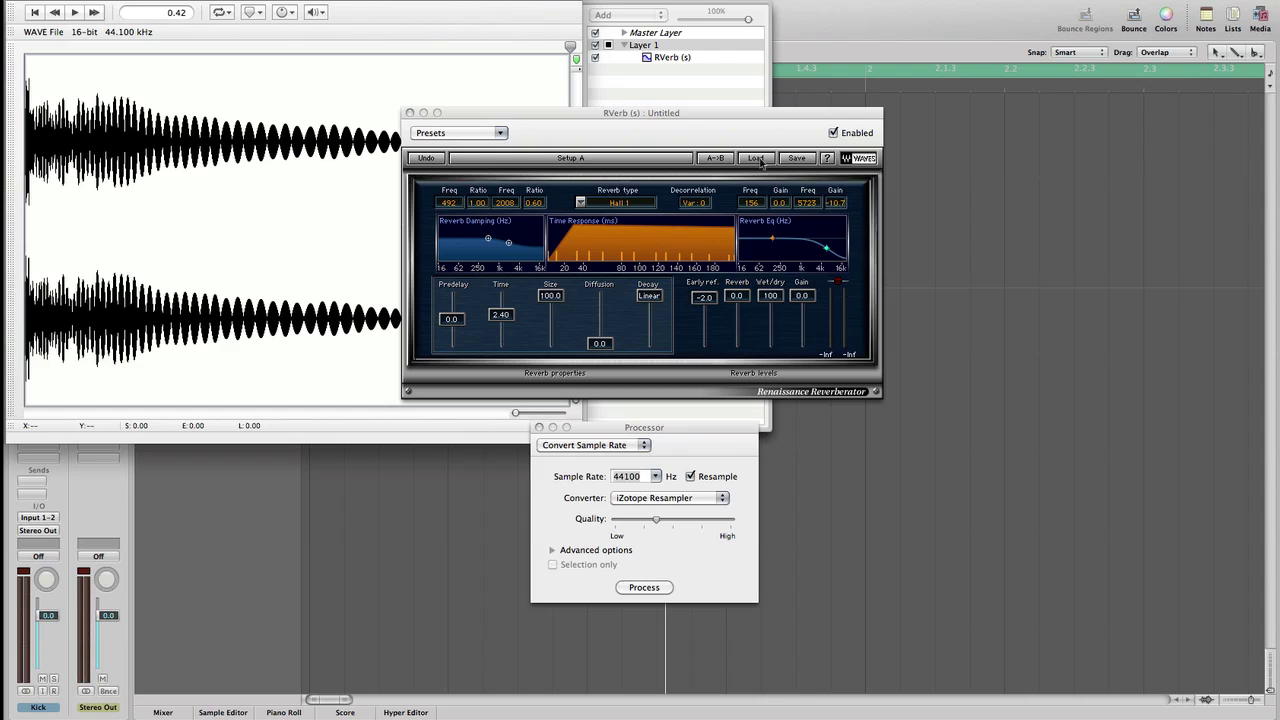
click(756, 159)
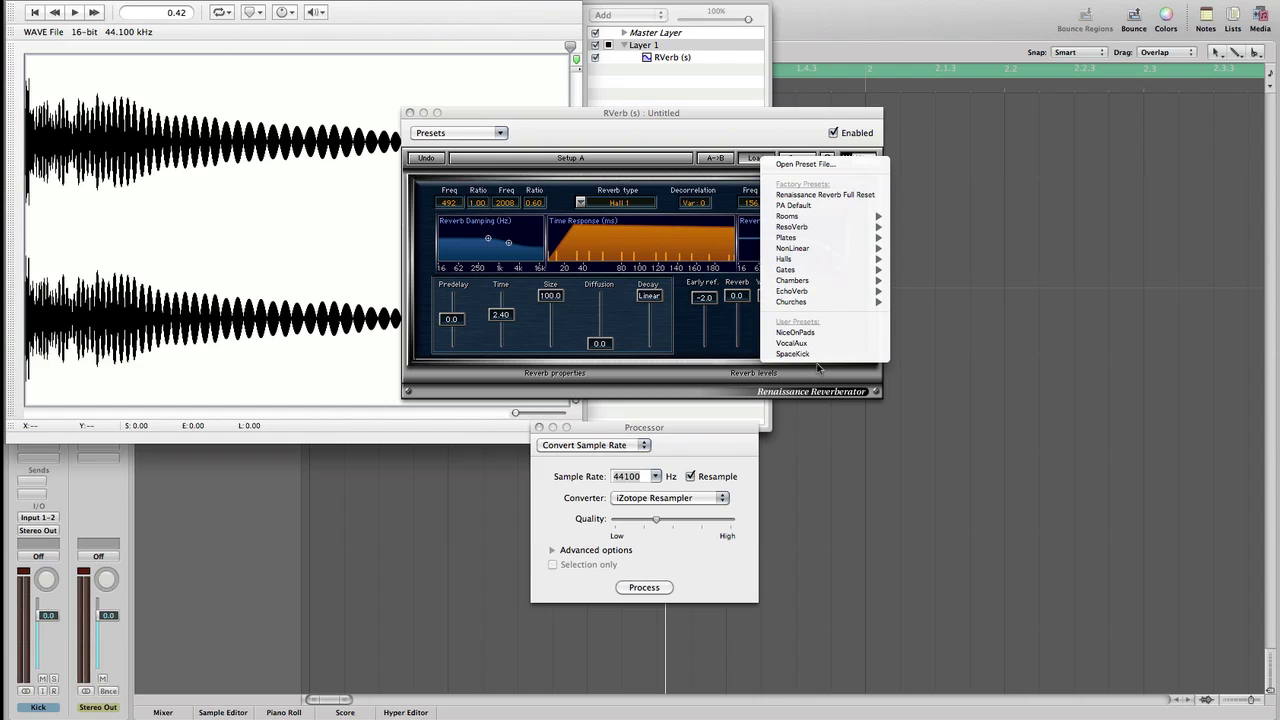
click(795, 354)
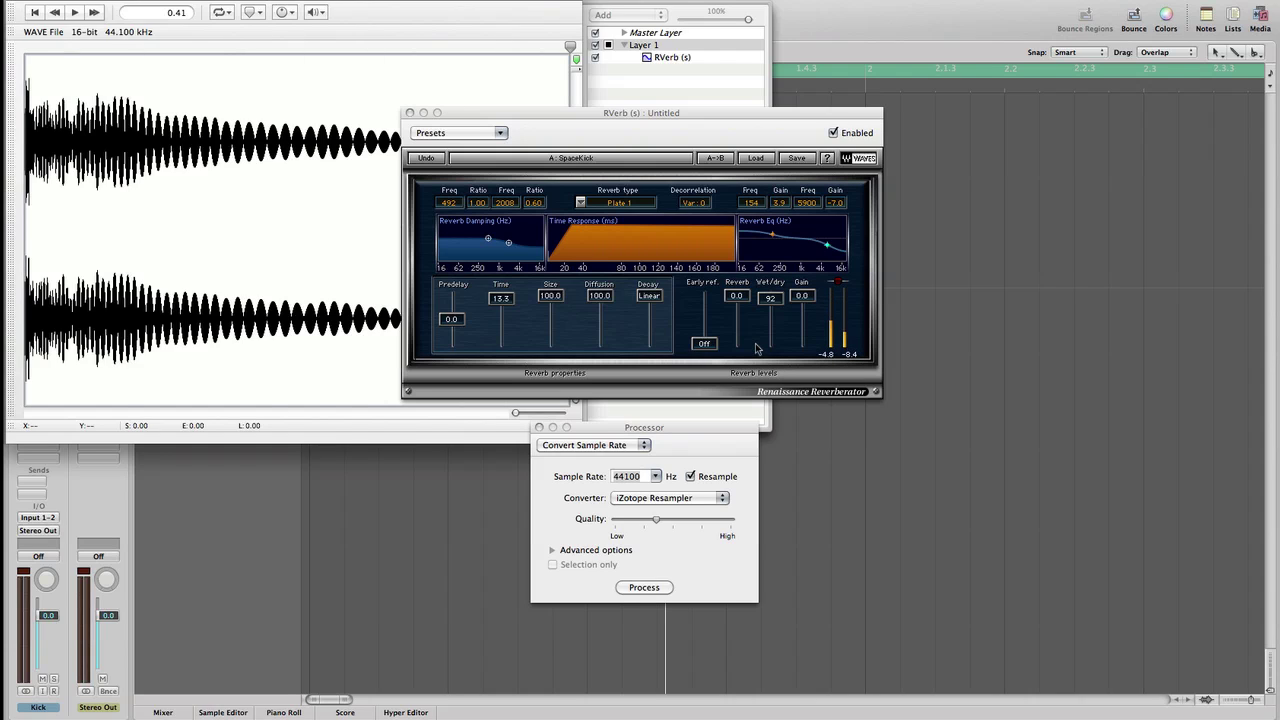
key(XF86AudioRaiseVolume)
key(XF86AudioRaiseVolume)
drag(593, 430, 897, 479)
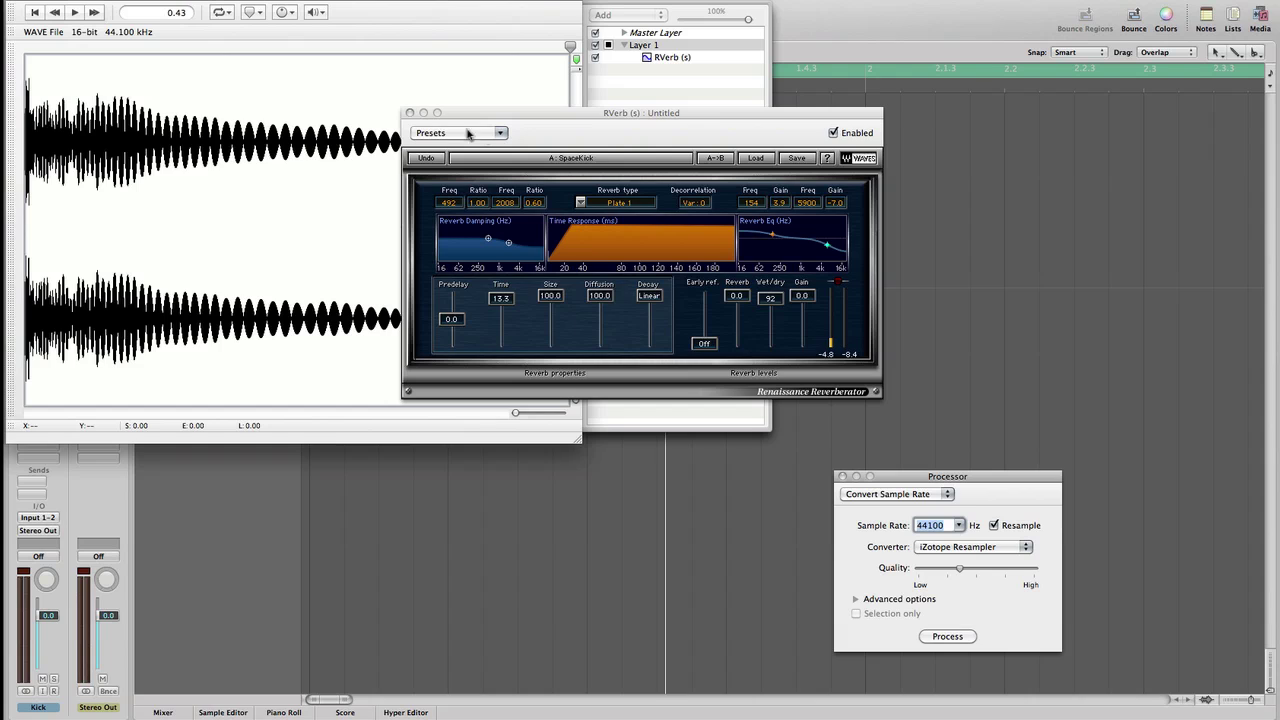
click(409, 113)
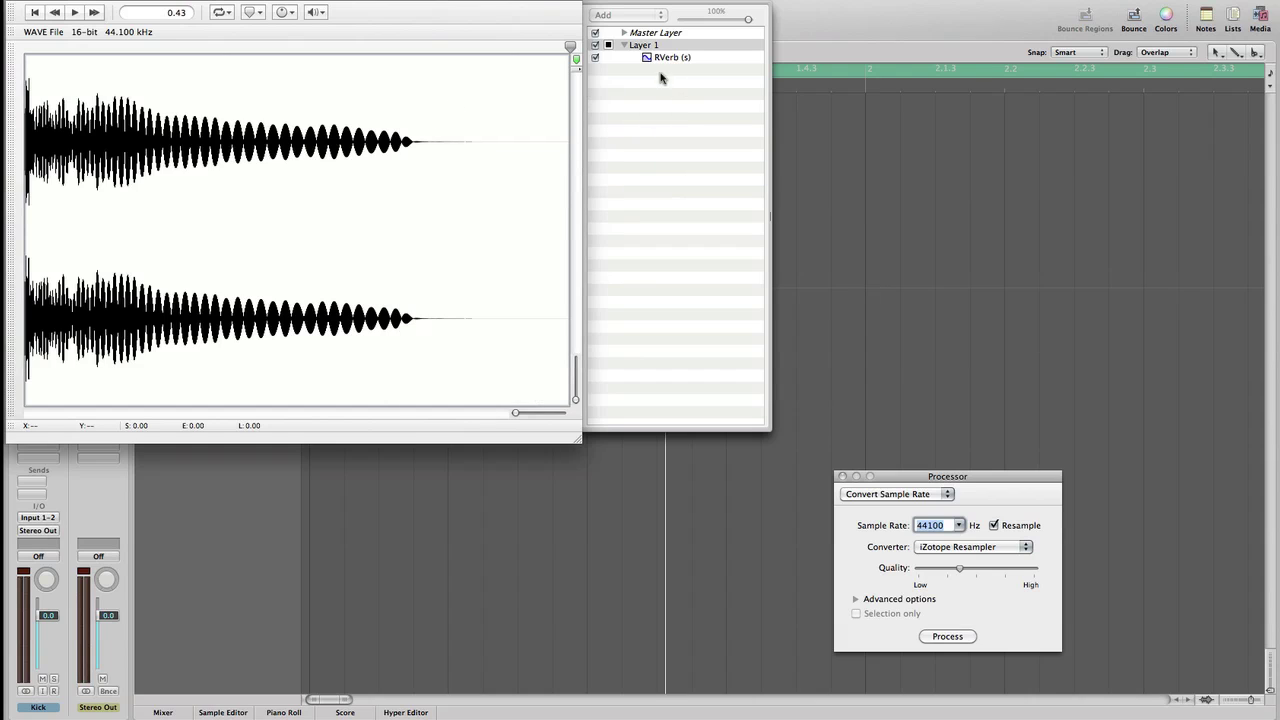
click(637, 92)
Flatten Layer 1 in place, raising the maximum tail length from 10.0 to 20.0 seconds.
right_click(644, 48)
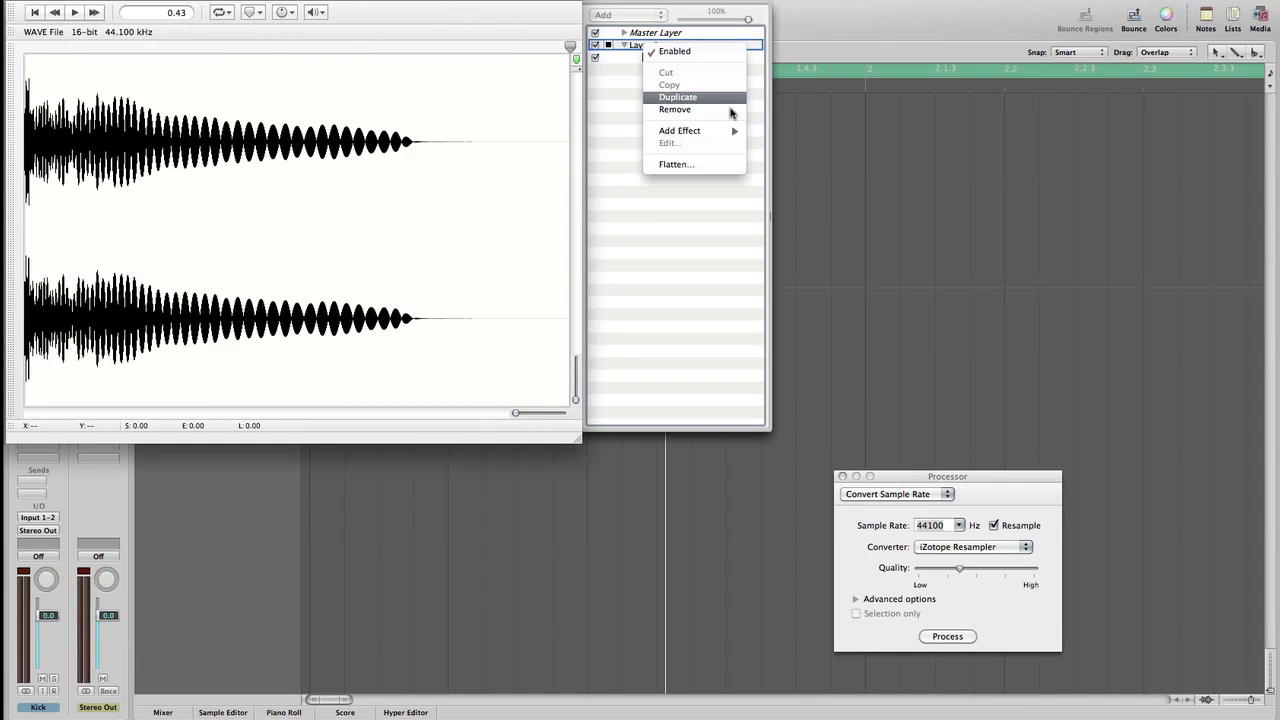
click(700, 165)
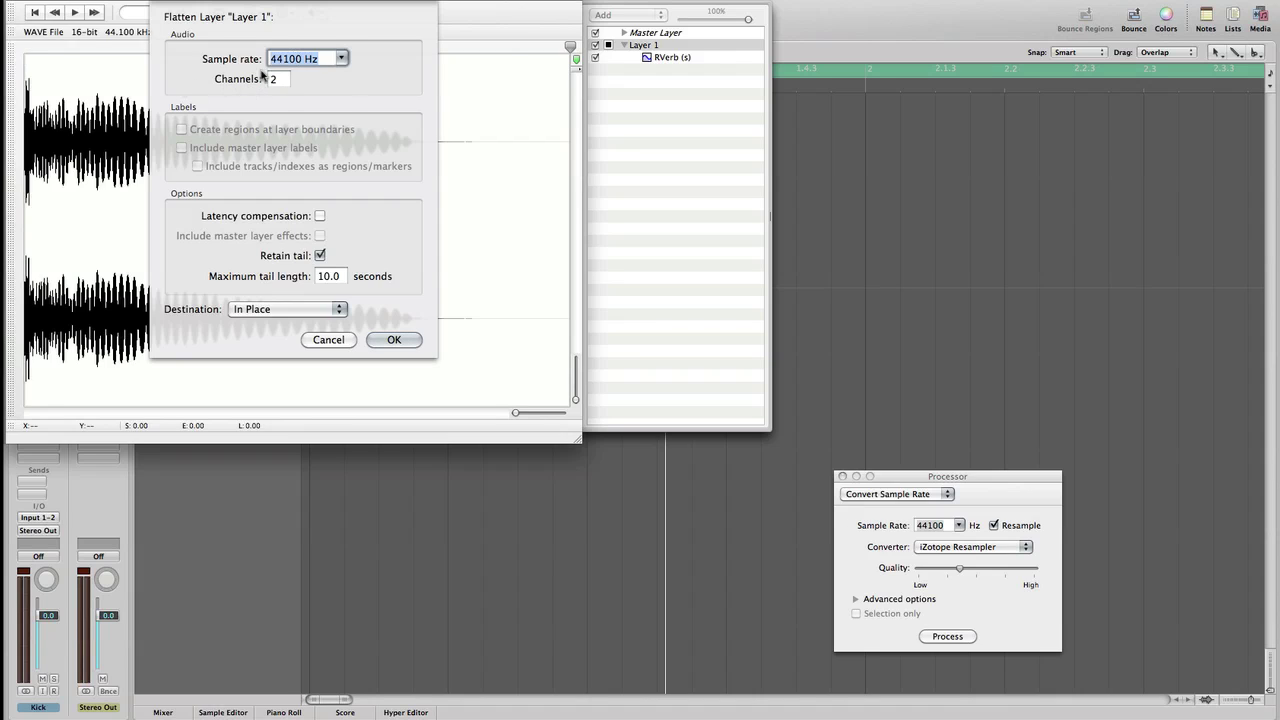
click(322, 277)
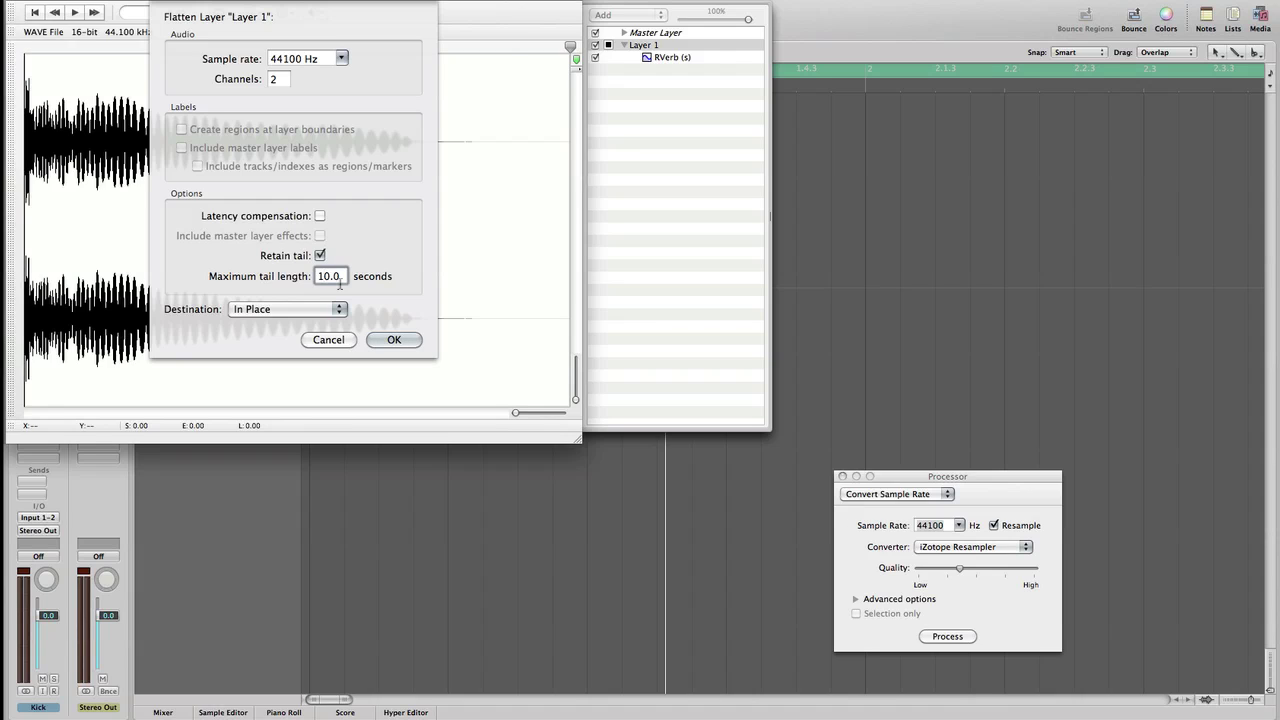
key(BackSpace)
text(2)
key(Return)
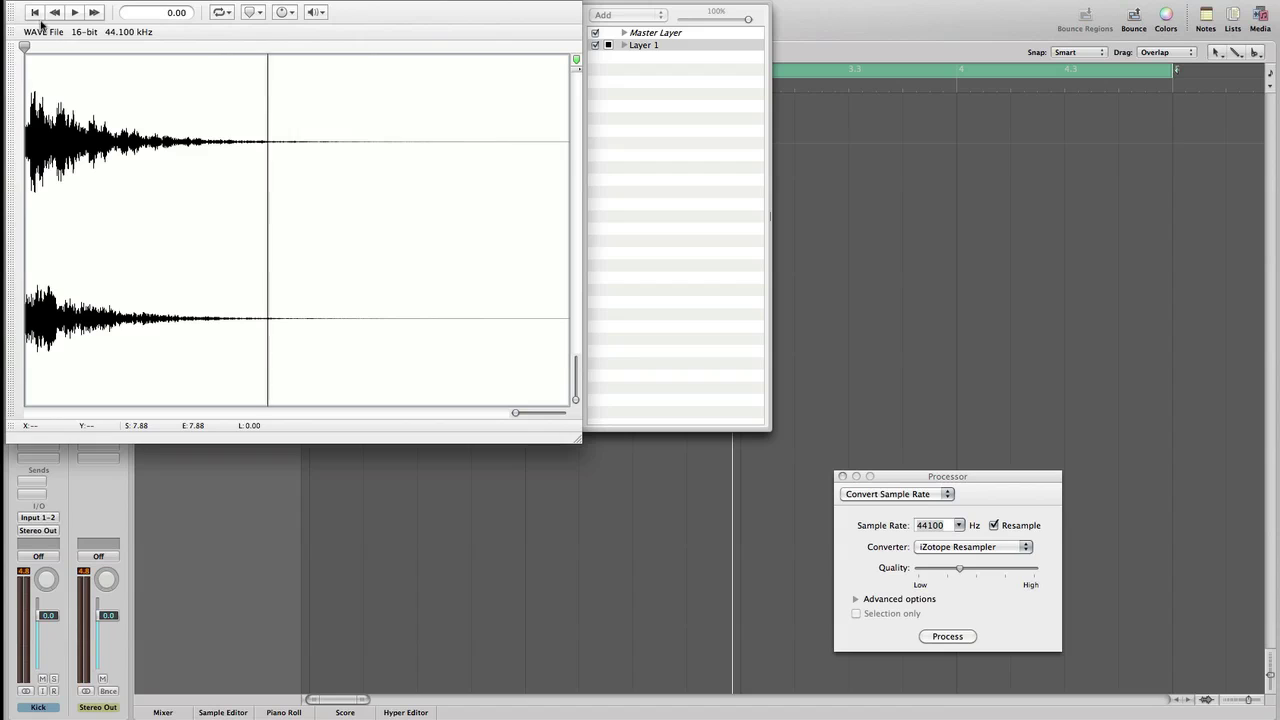
Cut the silent end after the reverb fades so the kick ends near 8.87 seconds, and save.
key(space)
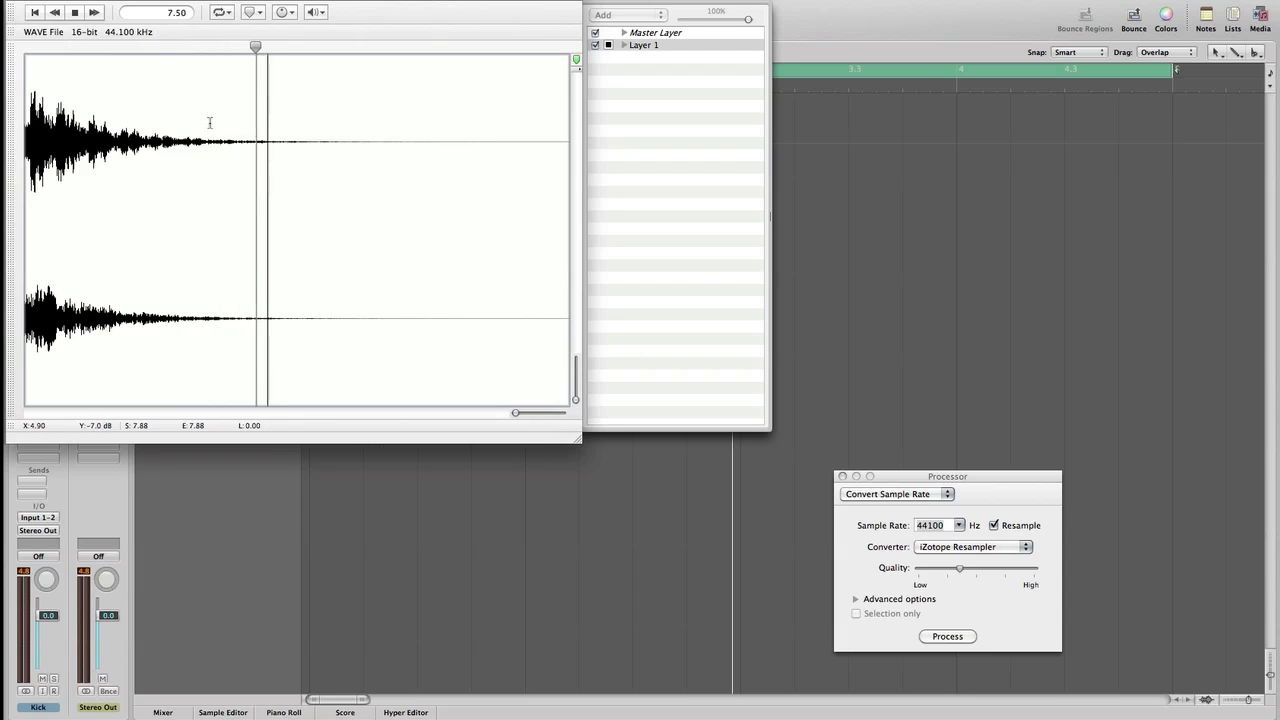
key(space)
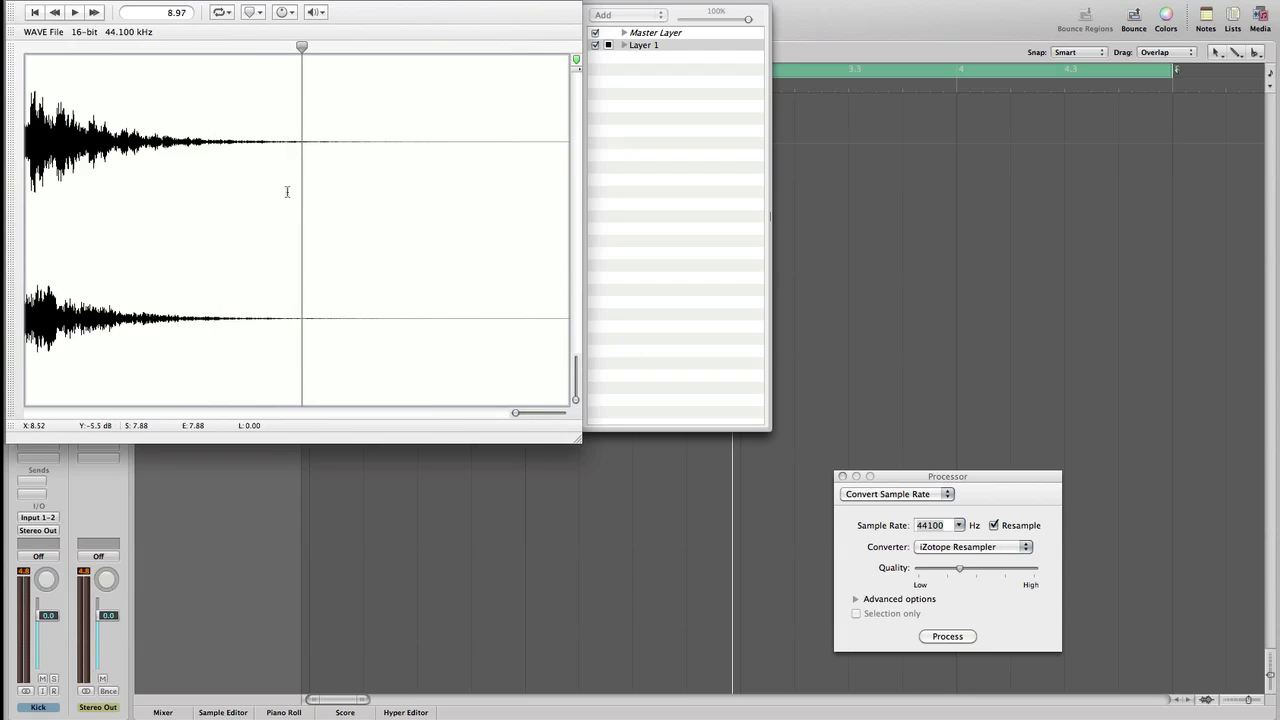
drag(287, 190, 614, 240)
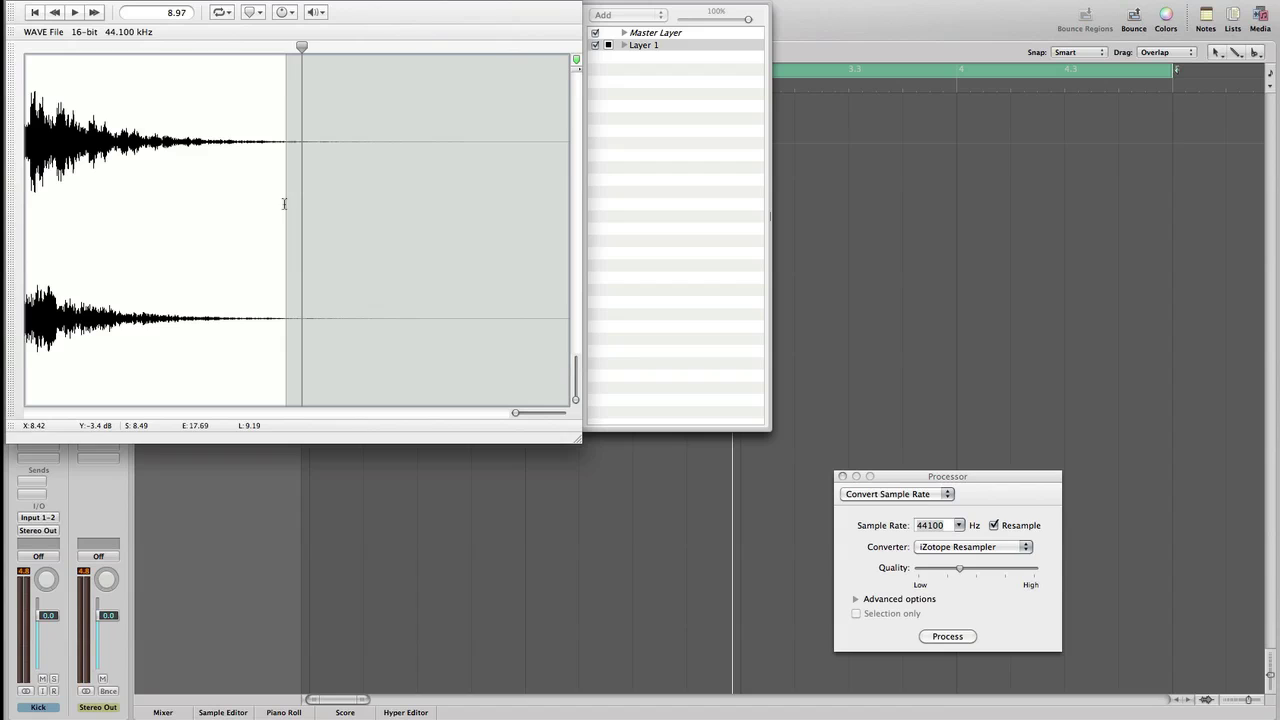
drag(284, 203, 298, 205)
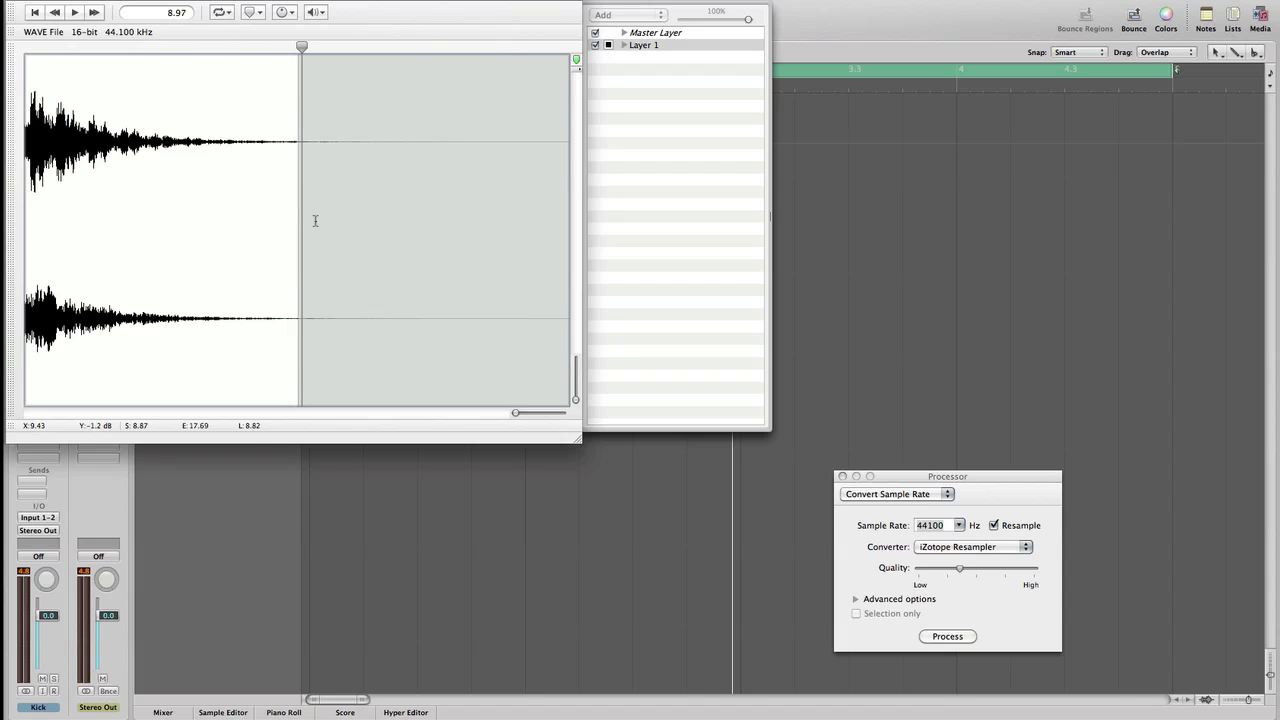
right_click(343, 211)
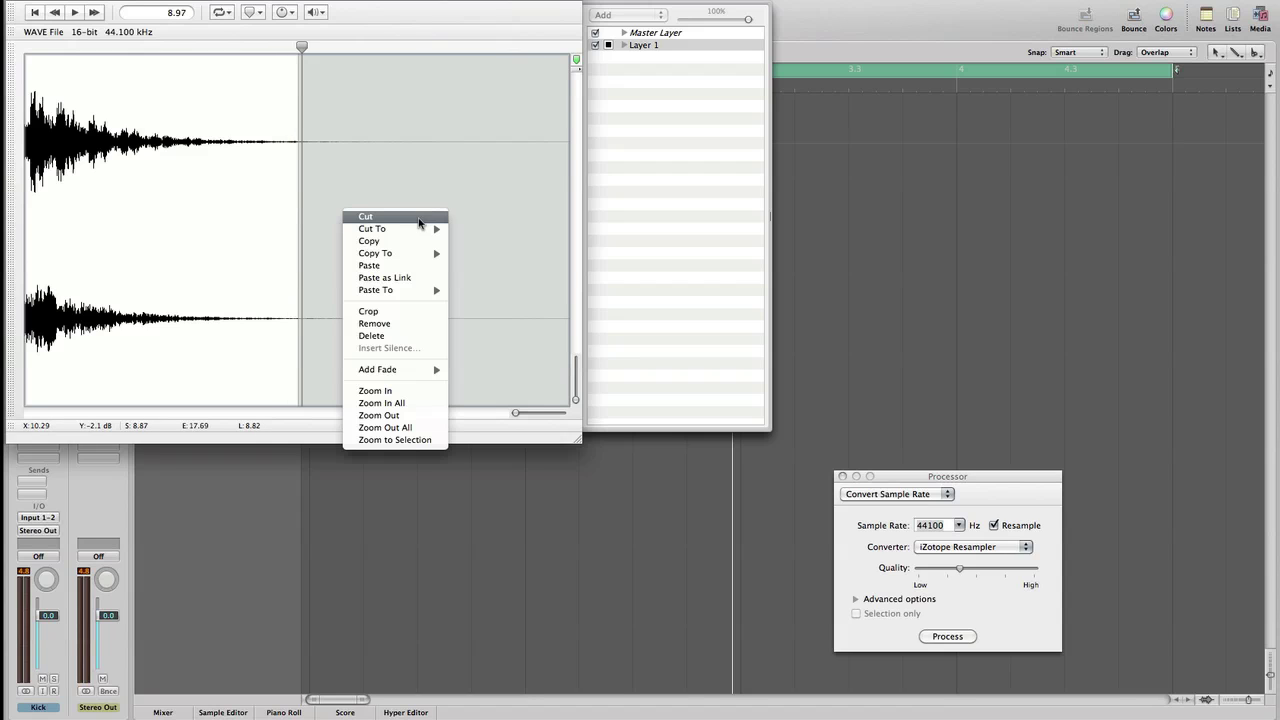
click(419, 222)
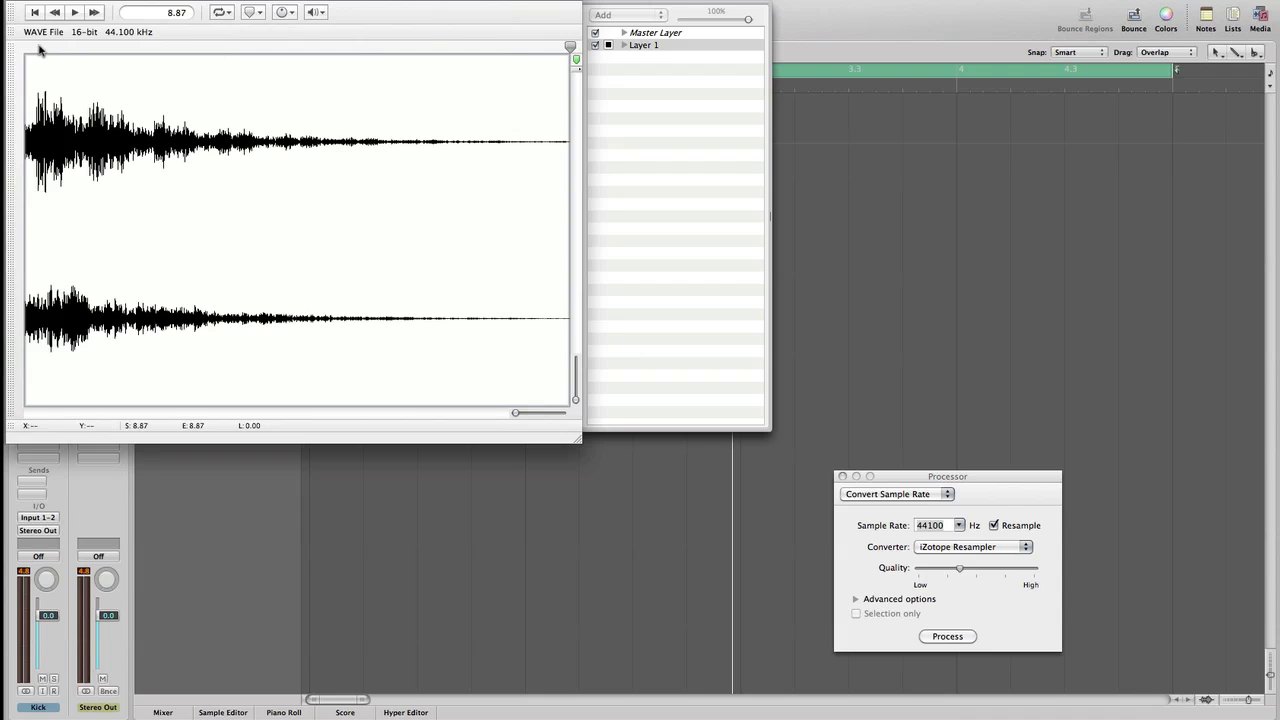
click(135, 0)
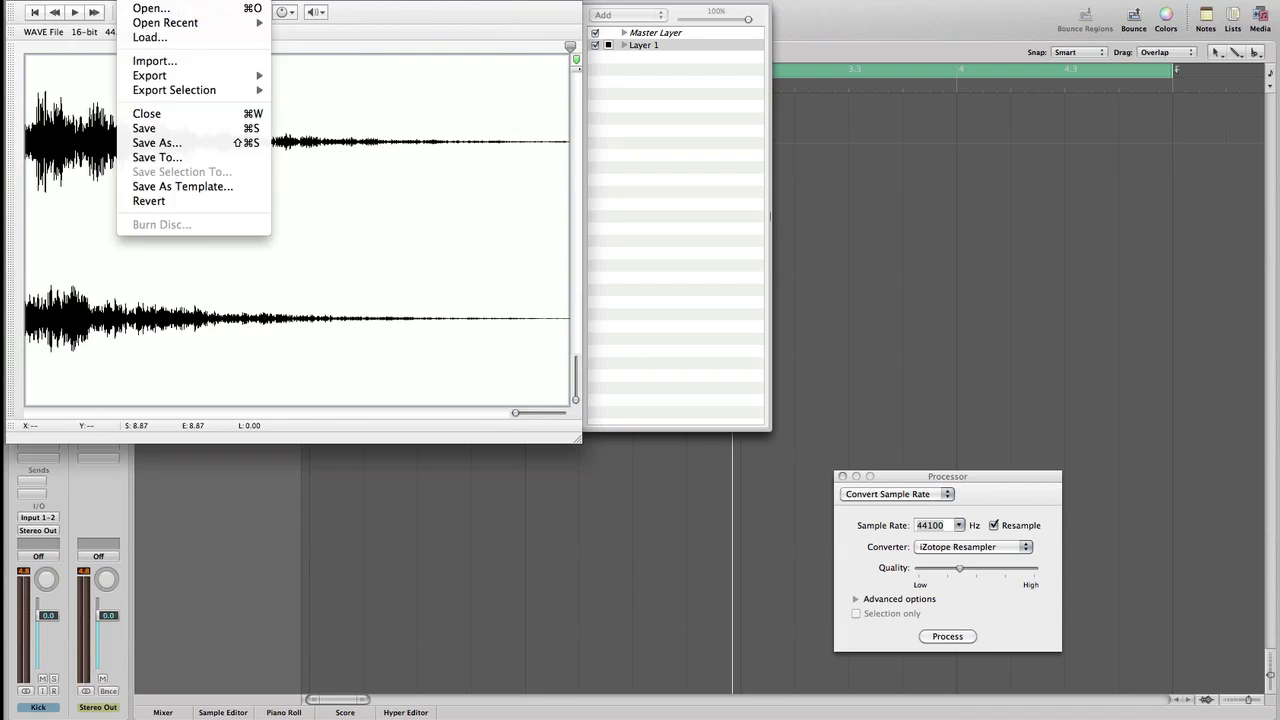
click(160, 129)
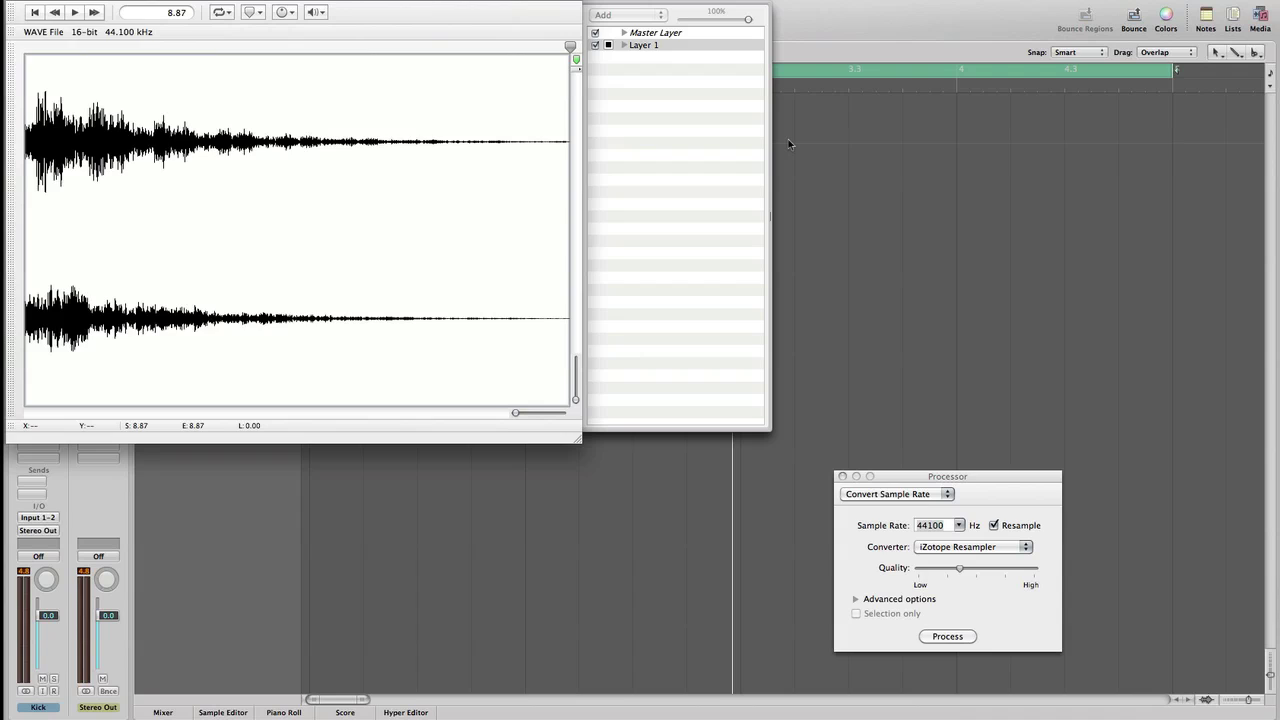
Quit the external editor, make the Kick track taller in Logic, and audition the kicks.
key(super+q)
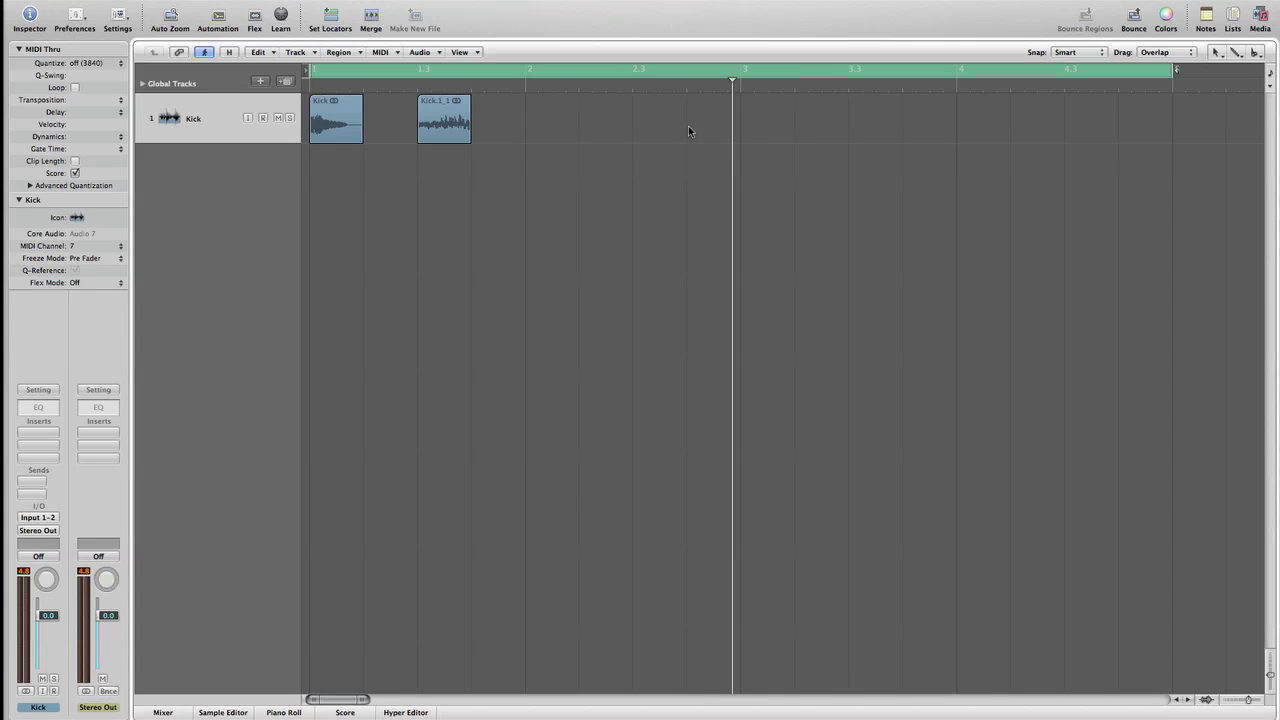
double_click(406, 88)
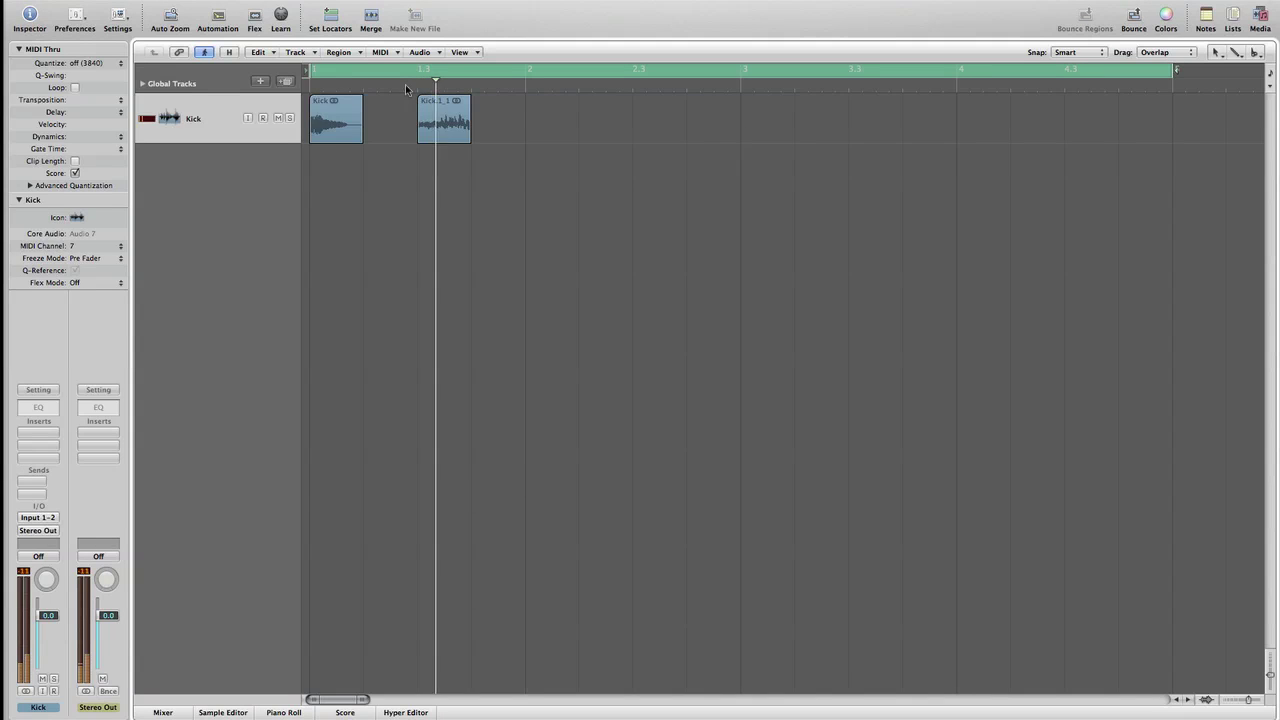
key(space)
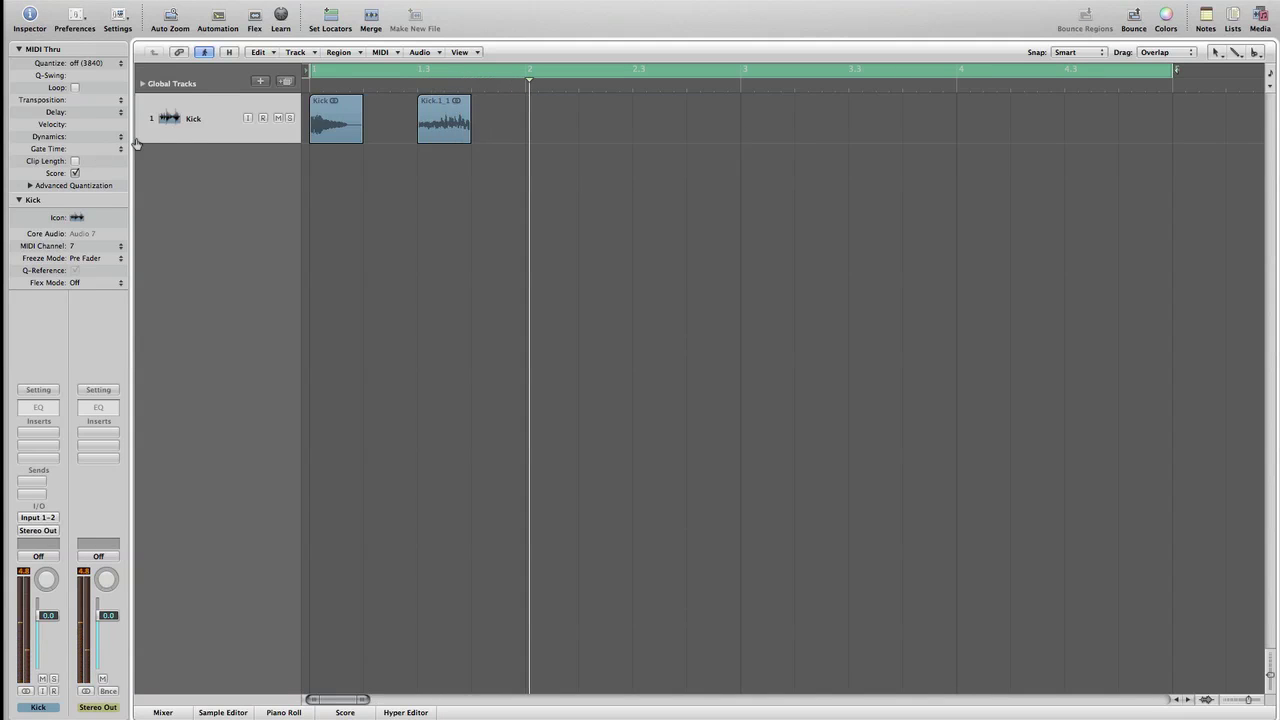
drag(138, 142, 141, 262)
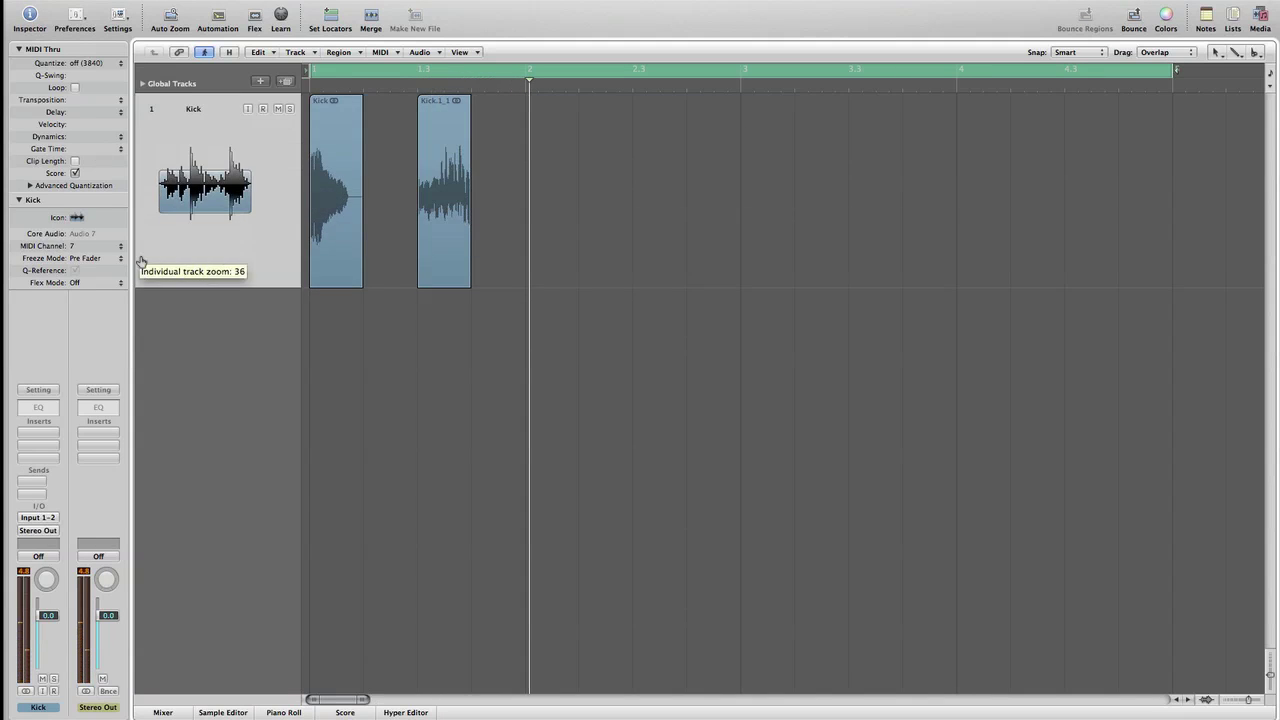
double_click(310, 90)
key(space)
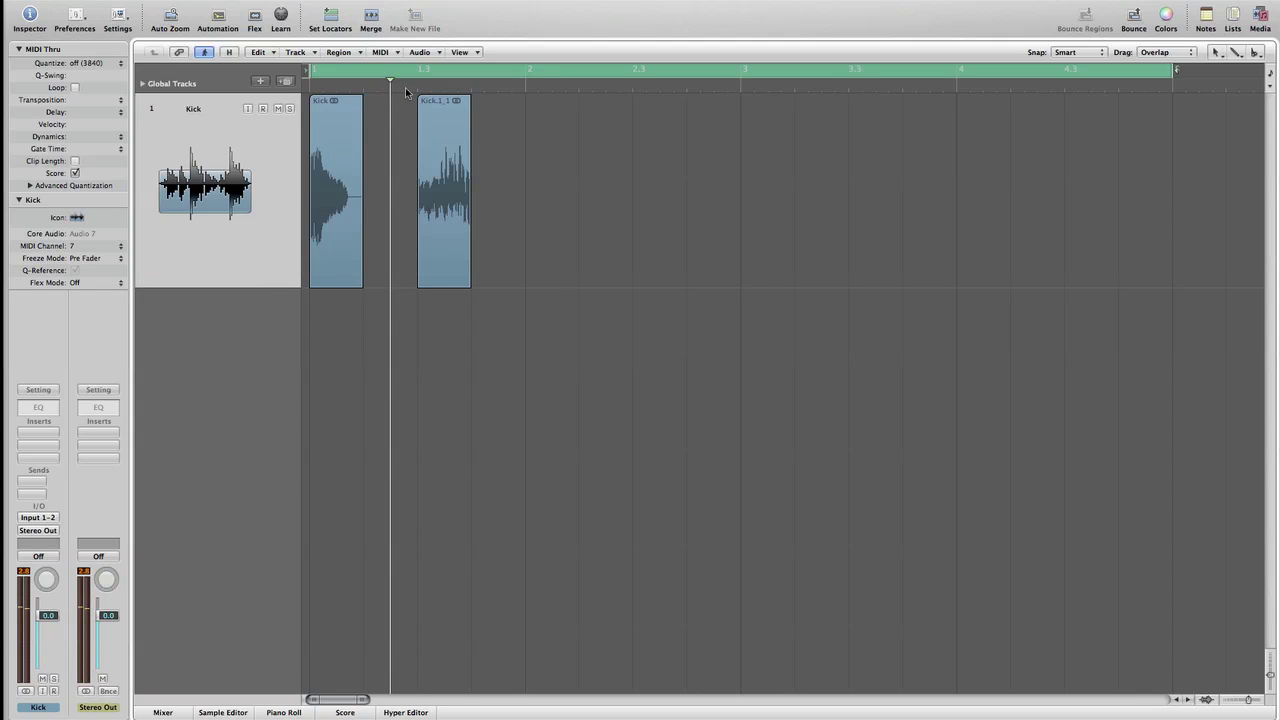
key(space)
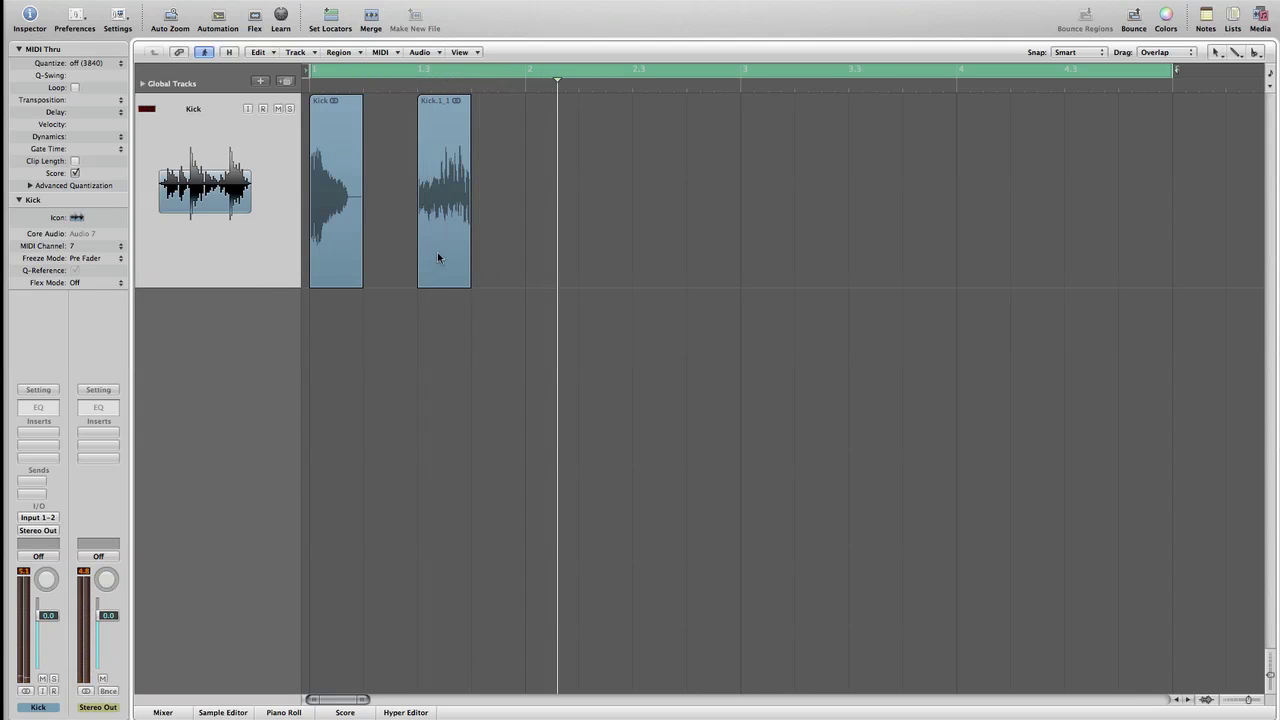
Extend Kick.1_1 to nearly bar 7 and the cycle to about bar 7.5, then play from the start.
click(437, 258)
click(334, 264)
click(439, 258)
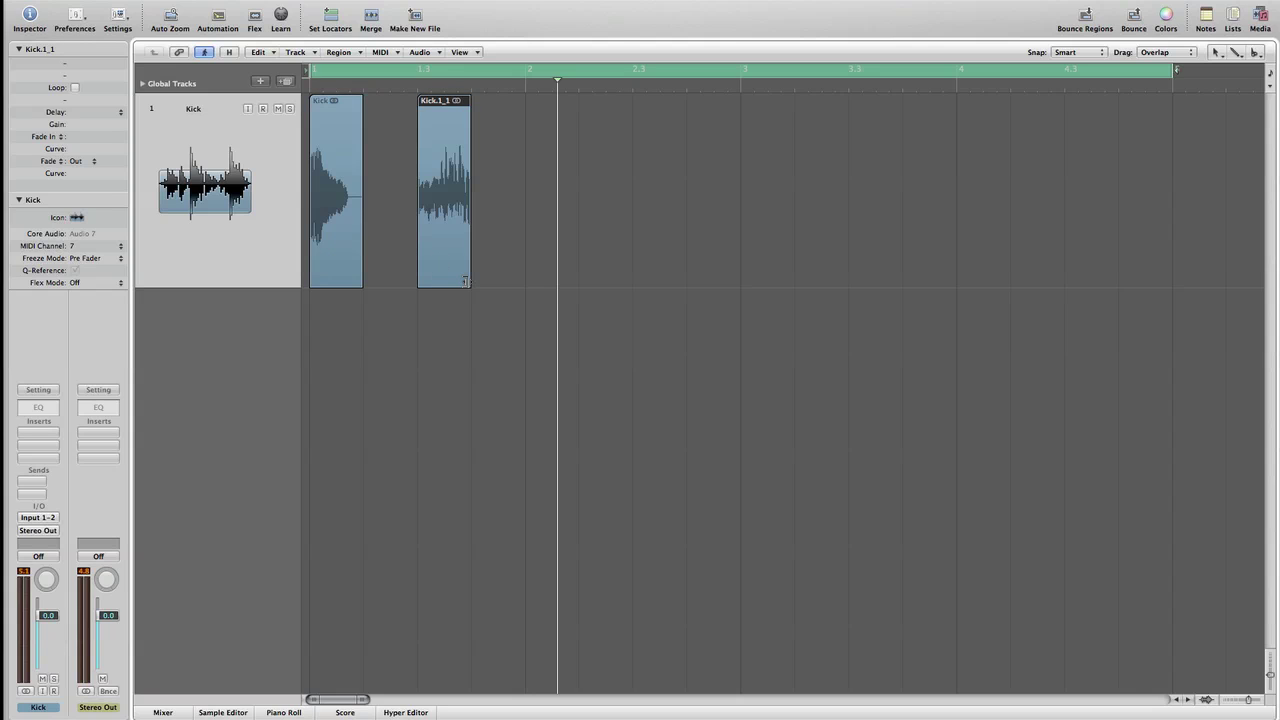
drag(463, 279, 1160, 277)
key(super+Left)
key(super+Right)
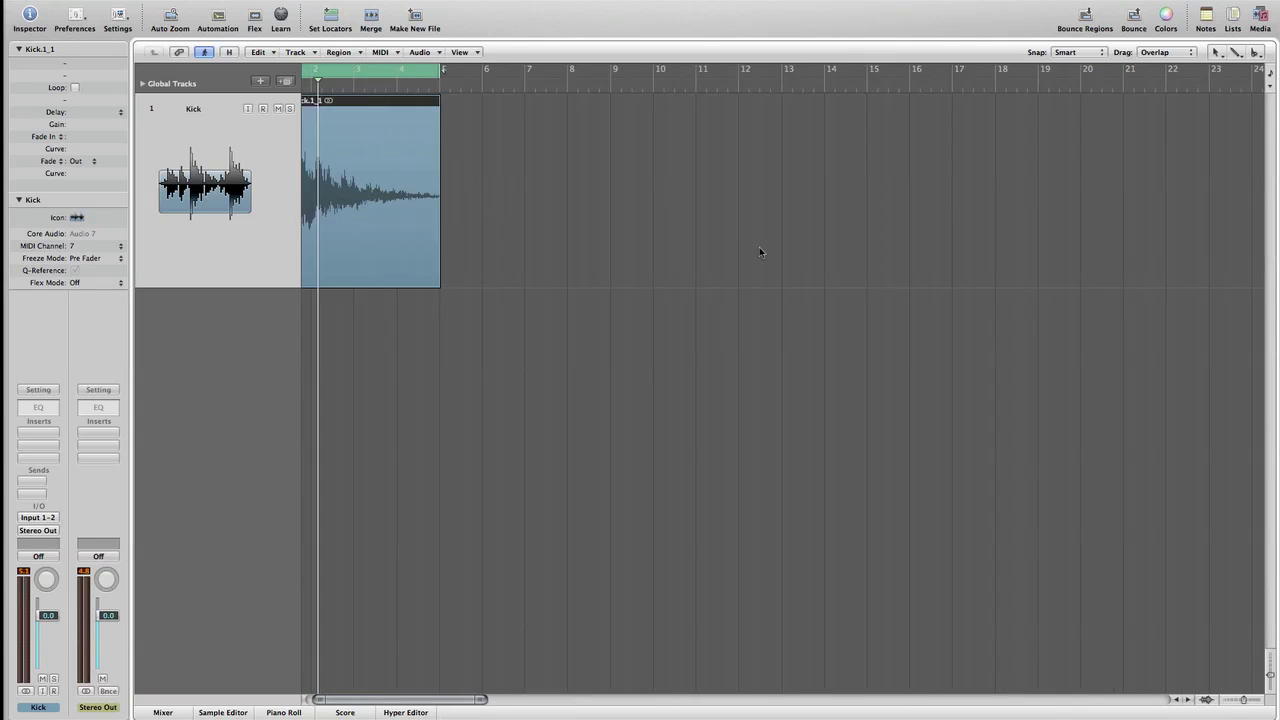
drag(750, 279, 886, 281)
drag(755, 80, 1035, 84)
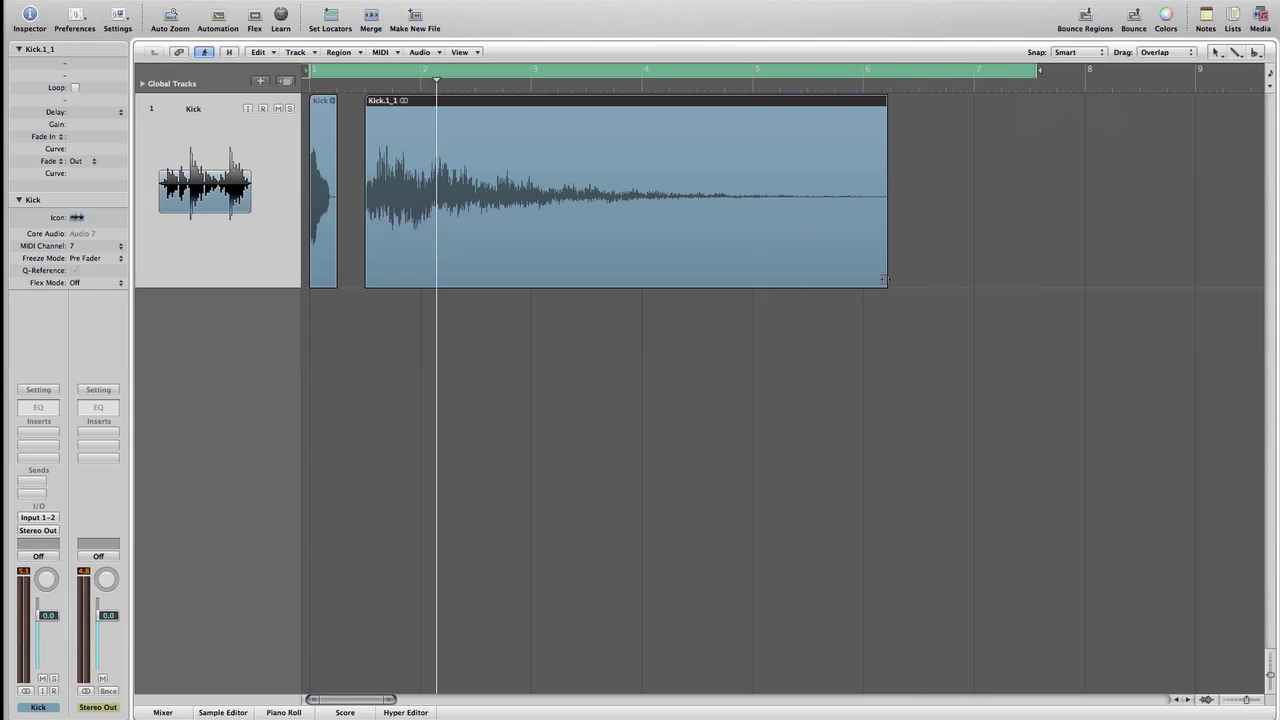
drag(970, 279, 948, 282)
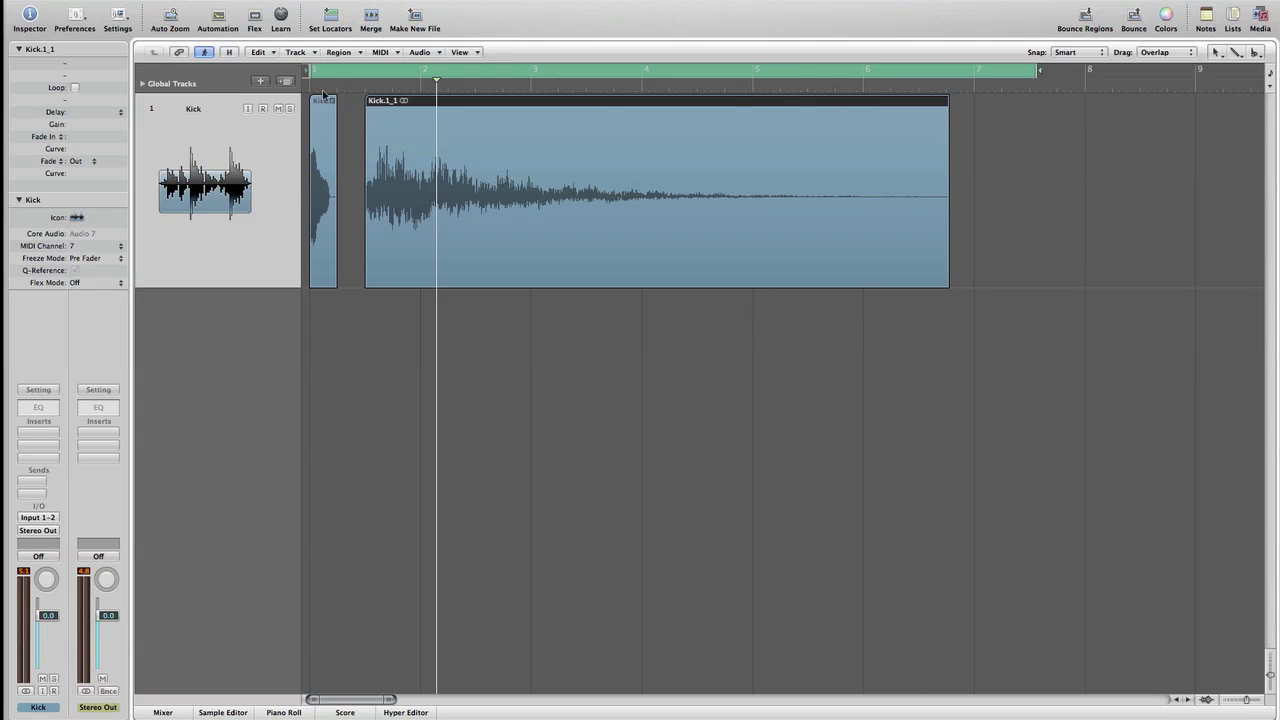
key(Return)
key(space)
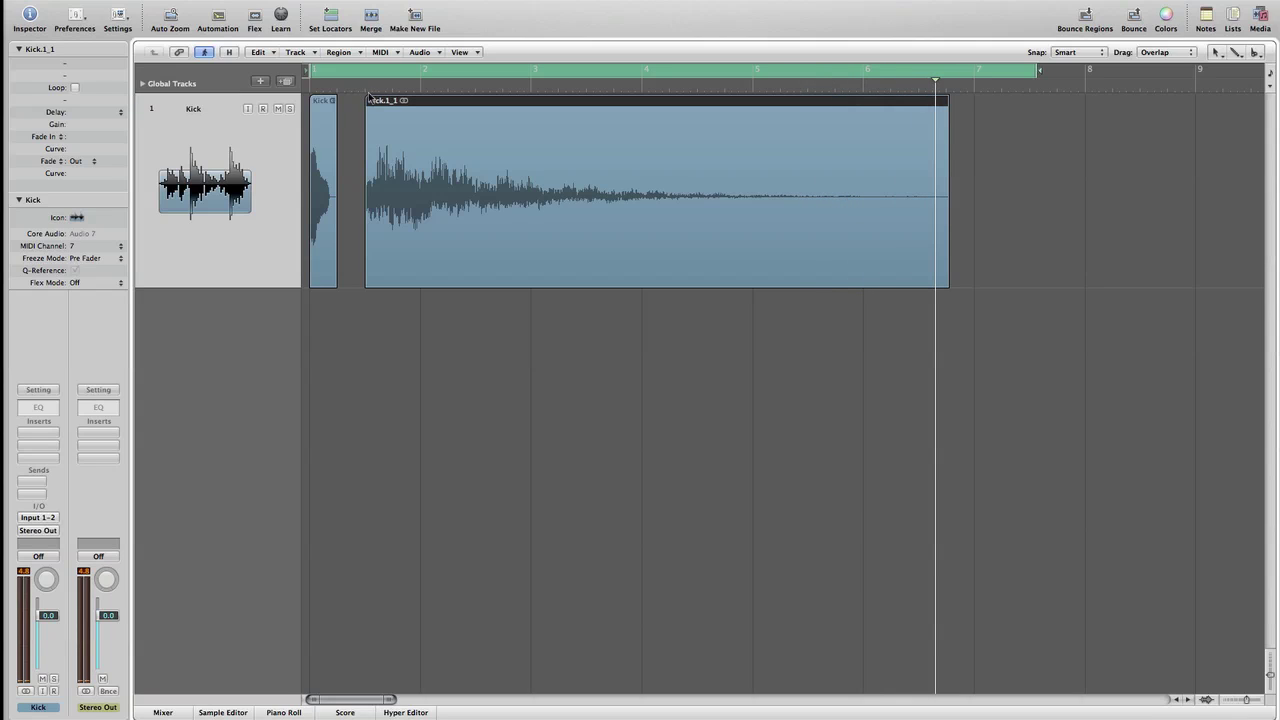
key(shift+w)
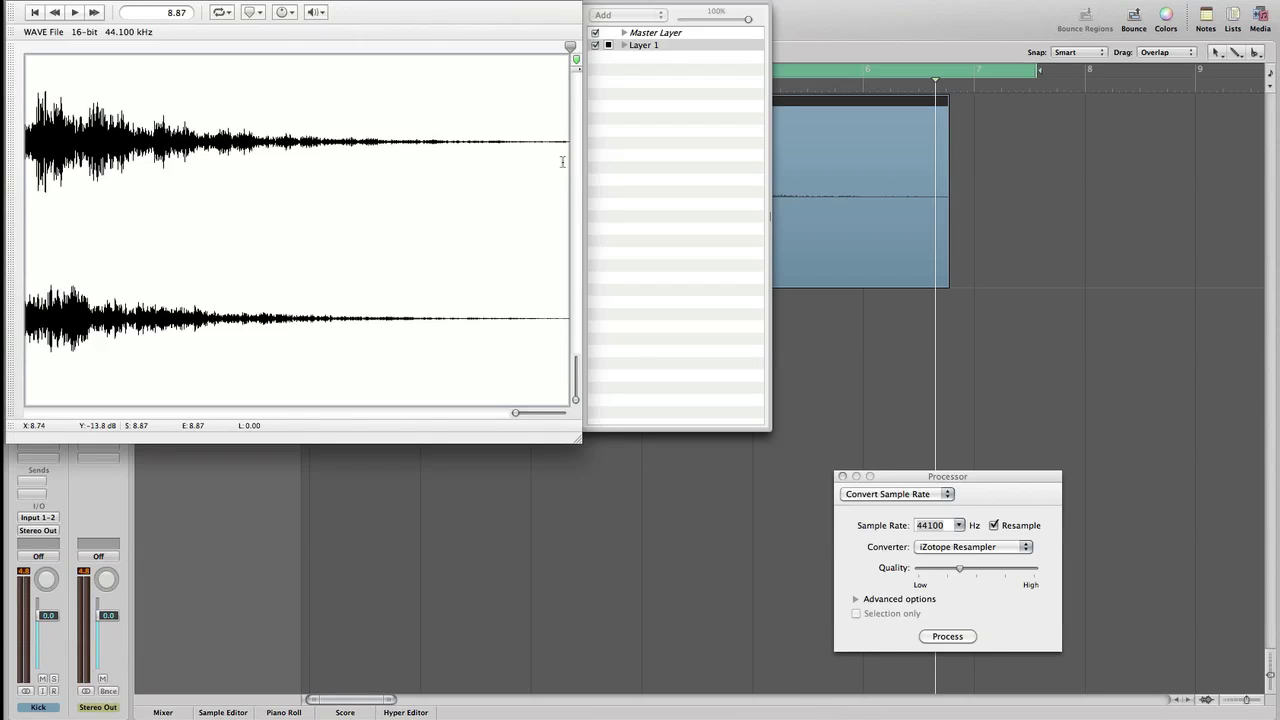
drag(910, 483, 766, 239)
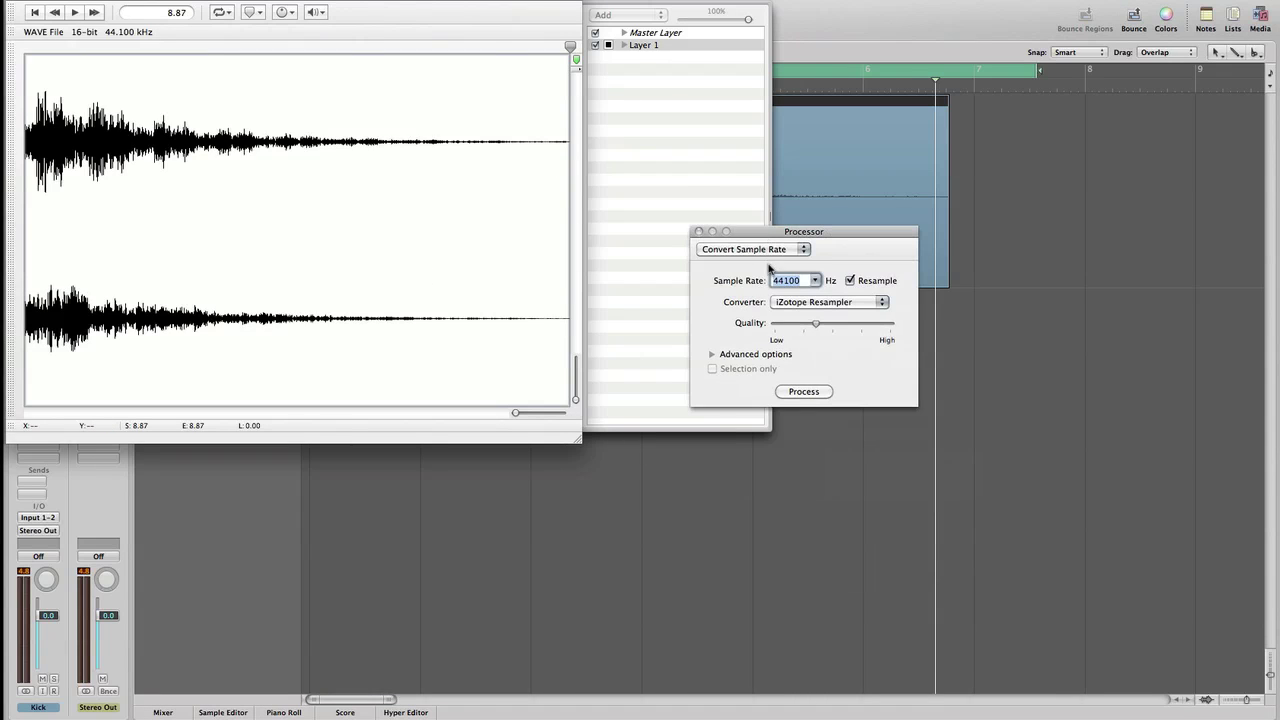
click(770, 249)
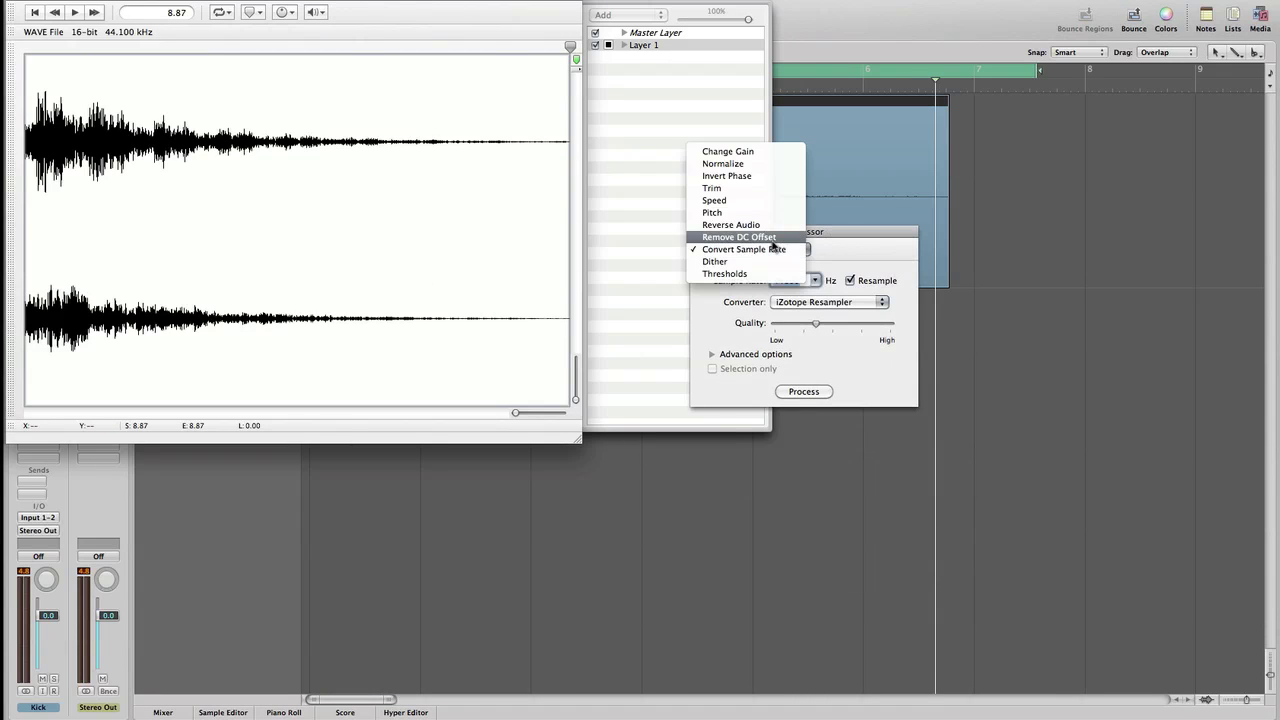
click(772, 154)
click(776, 255)
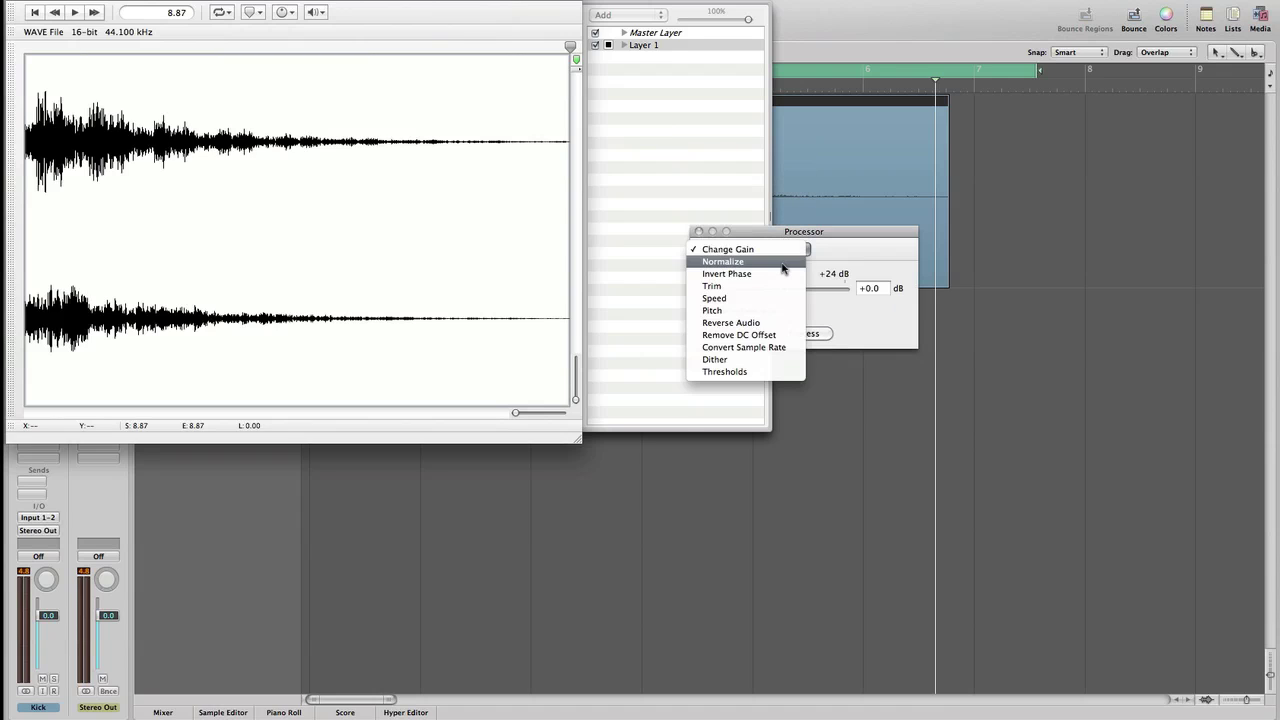
click(788, 261)
click(788, 251)
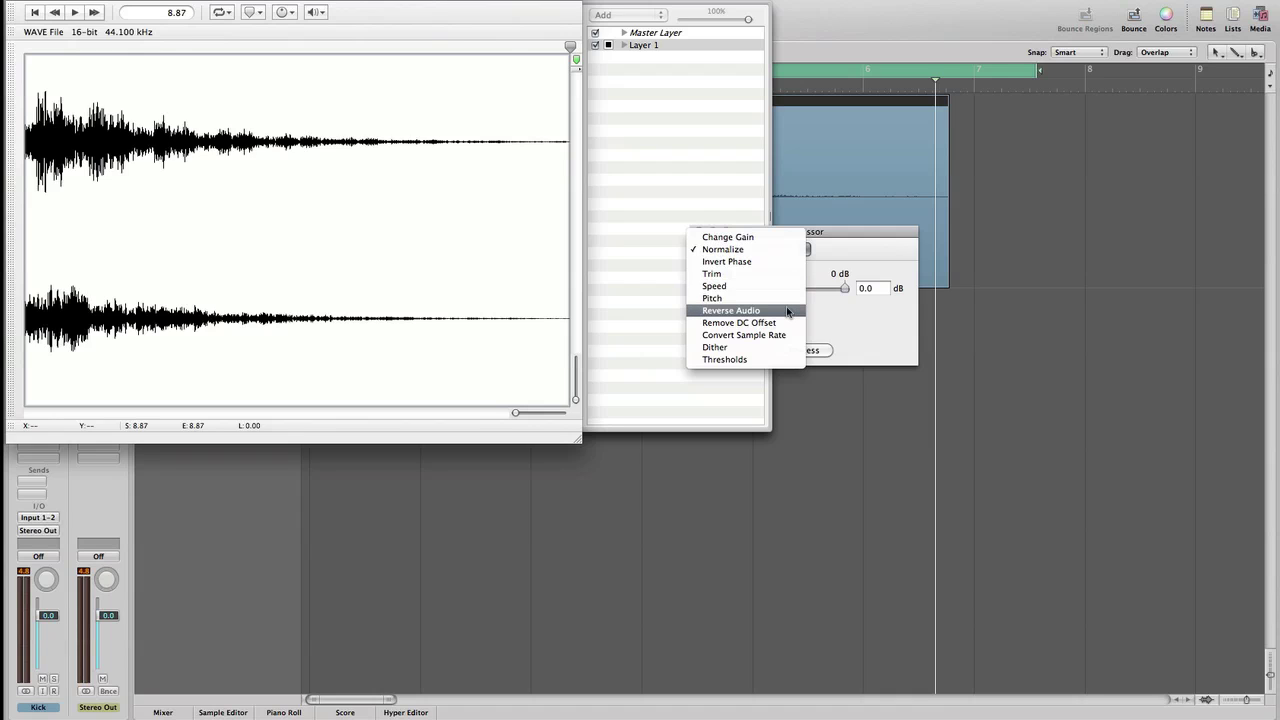
click(666, 172)
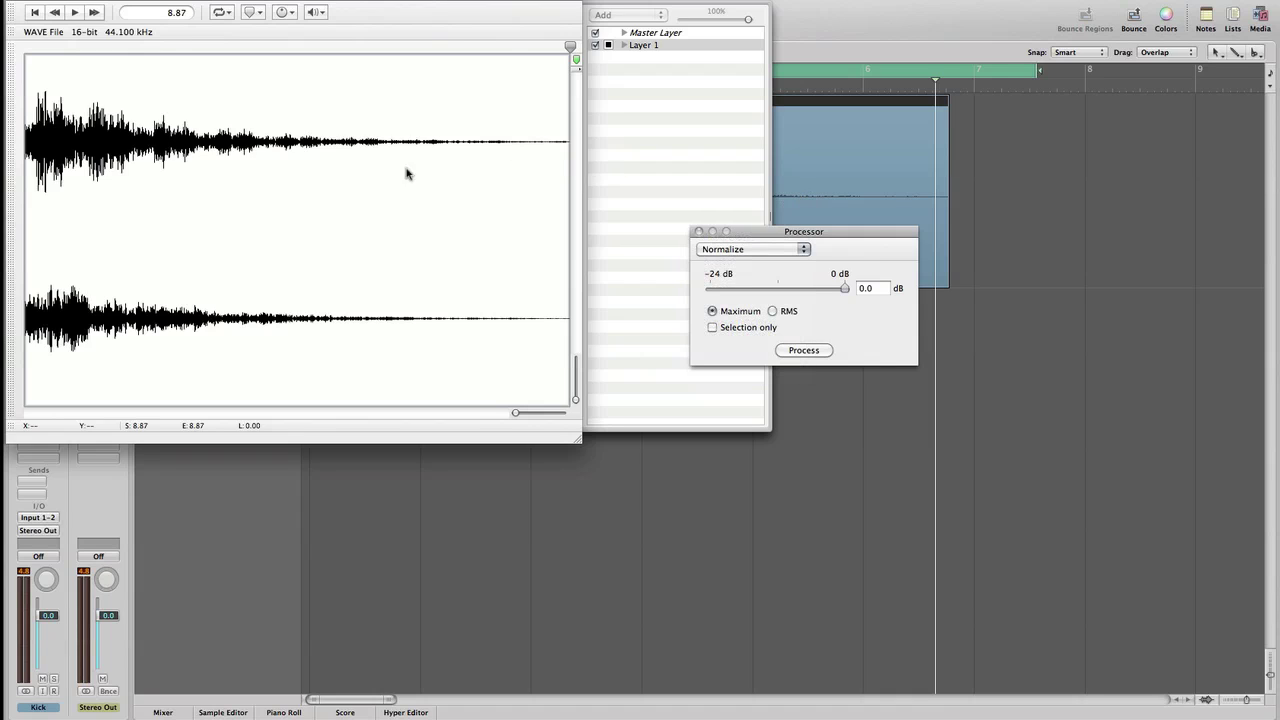
click(1046, 159)
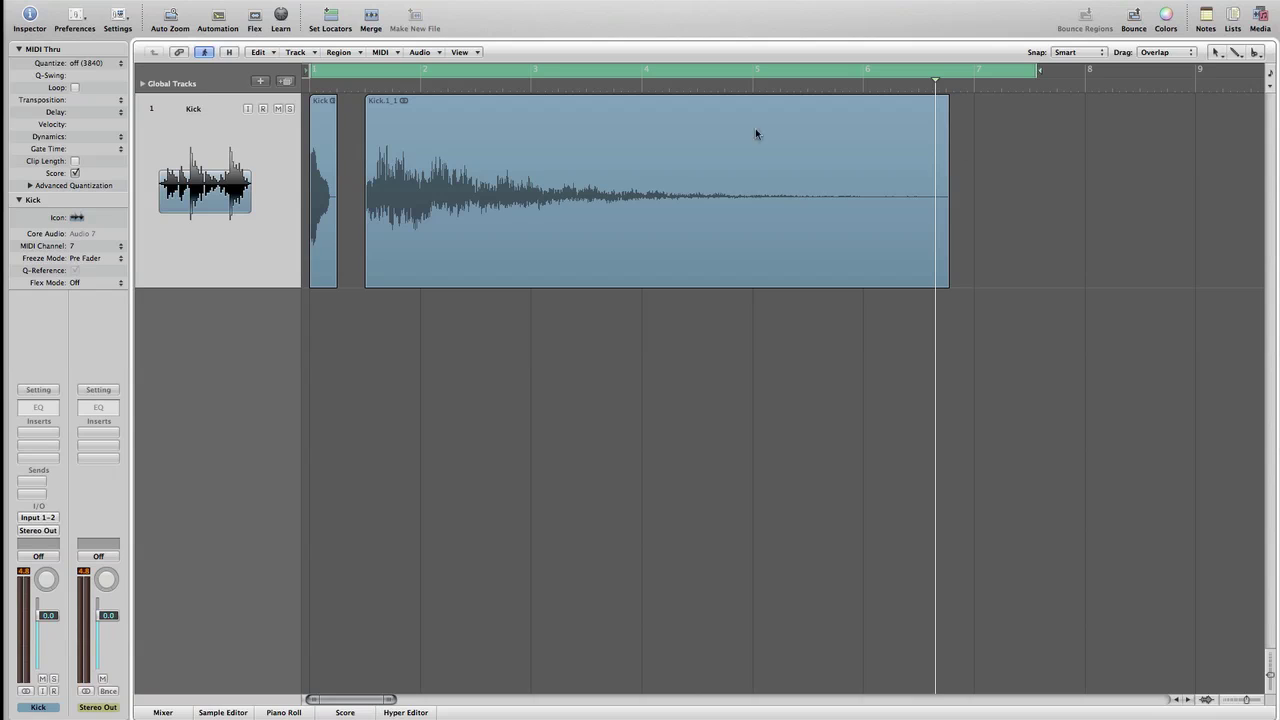
click(455, 206)
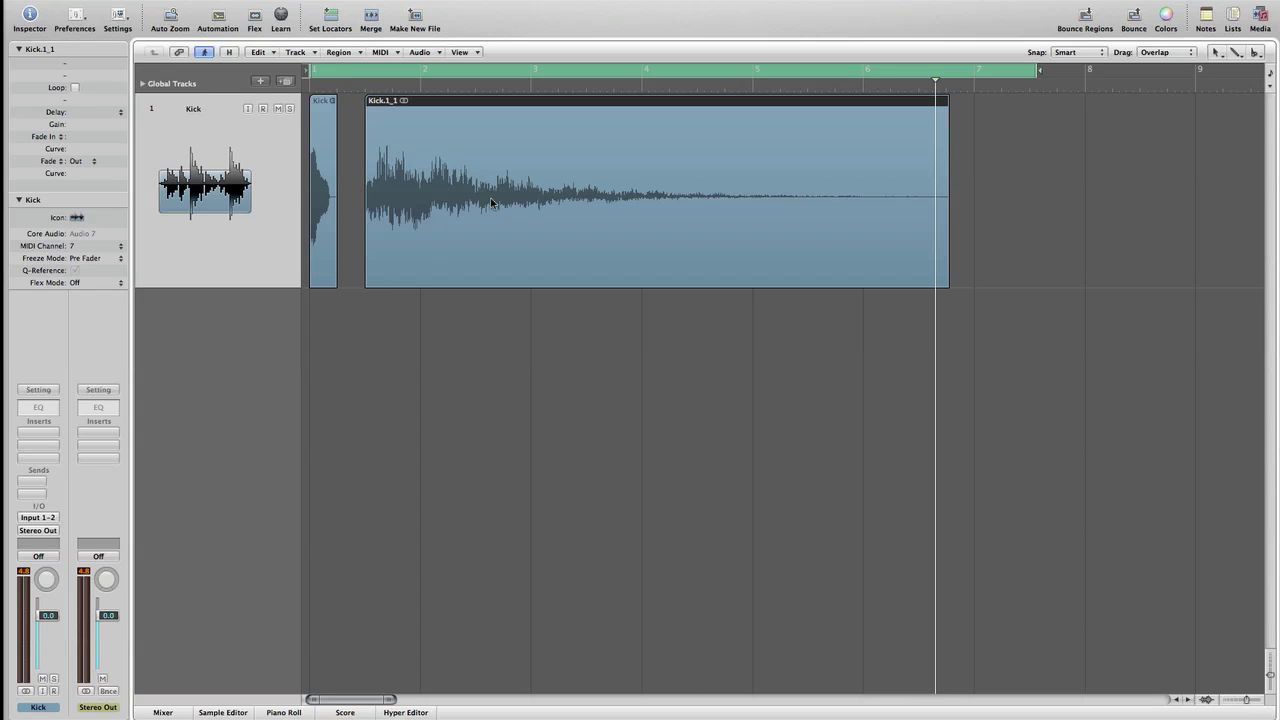